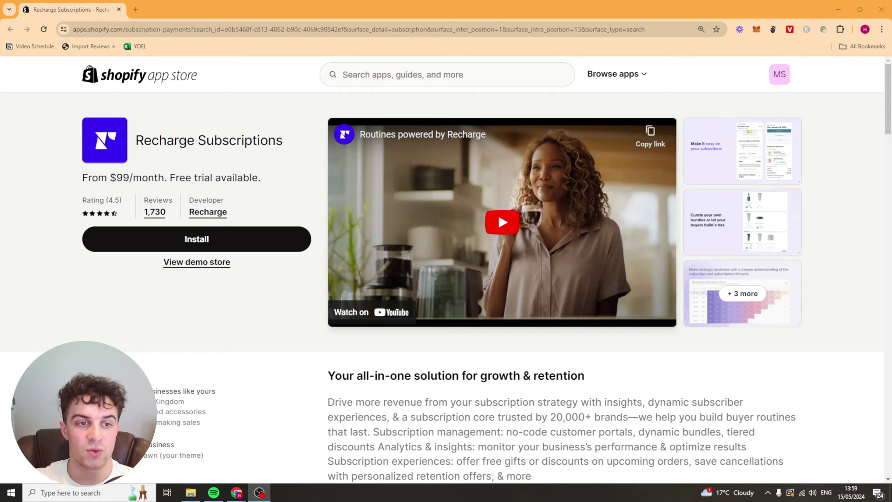
- Highlight and read the Recharge Subscriptions title on its App Store listing
left_click_drag(139, 139, 269, 141)
left_click(205, 169)
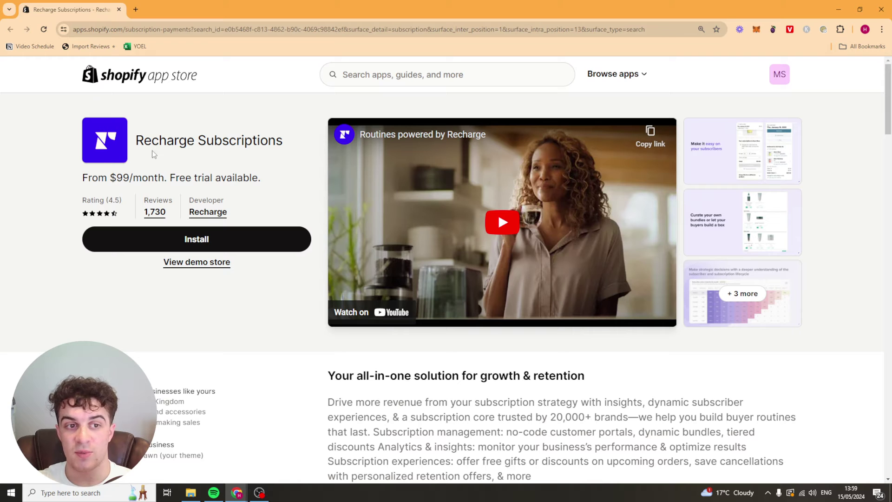
left_click_drag(141, 144, 285, 148)
double_click(261, 139)
left_click(289, 160)
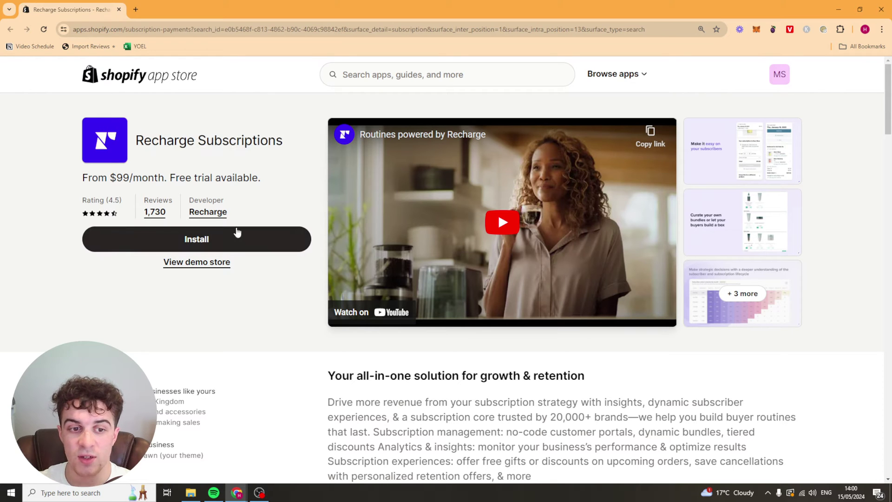
- Approve Recharge's store access to install it, then review the $99/mo Standard price
left_click(222, 246)
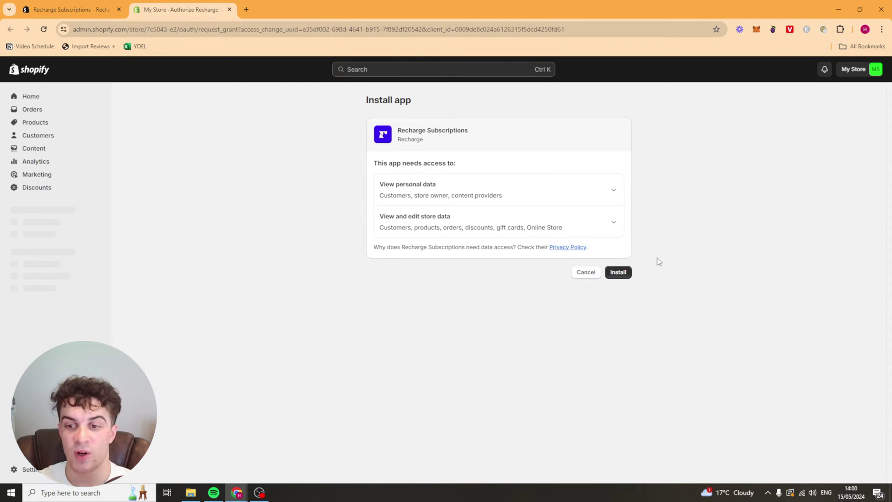
left_click(622, 274)
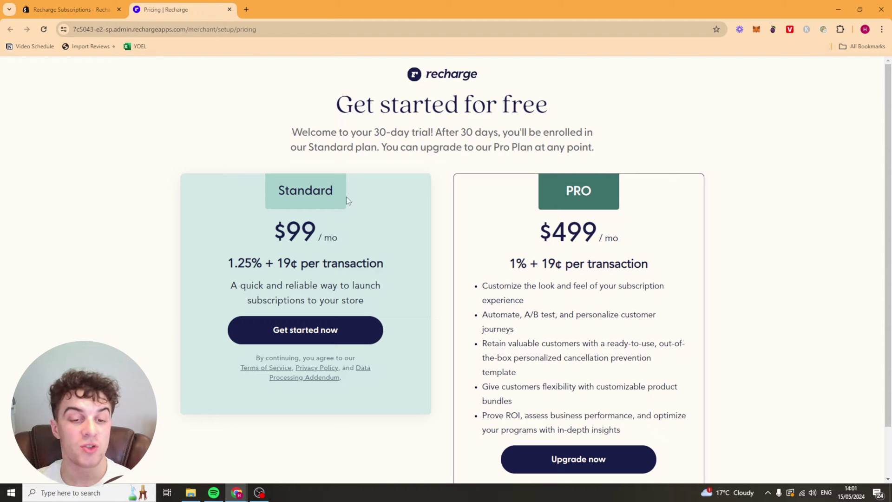
left_click_drag(263, 224, 354, 231)
left_click(312, 223)
triple_click(305, 216)
- Compare the 30-day trial, Standard transaction fee and $499 PRO plan features
left_click_drag(375, 133, 432, 134)
left_click_drag(292, 269, 472, 259)
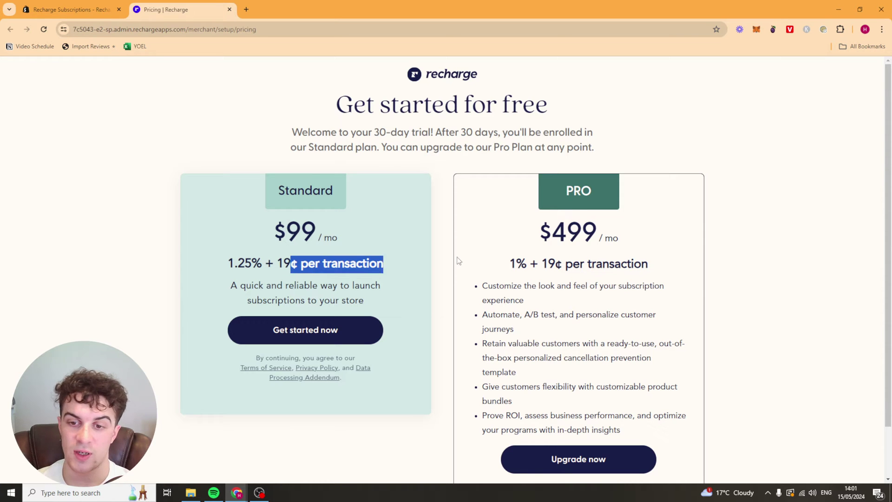
left_click_drag(539, 228, 647, 237)
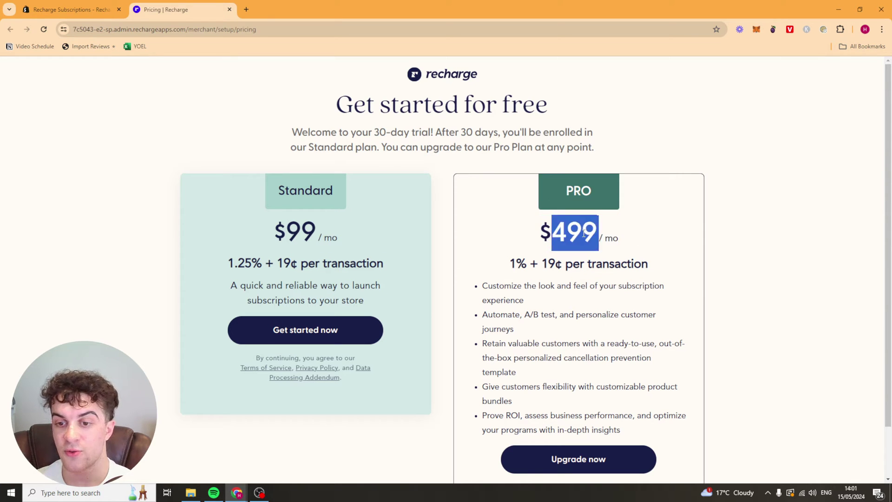
left_click(510, 223)
scroll(510, 223, "down", 1)
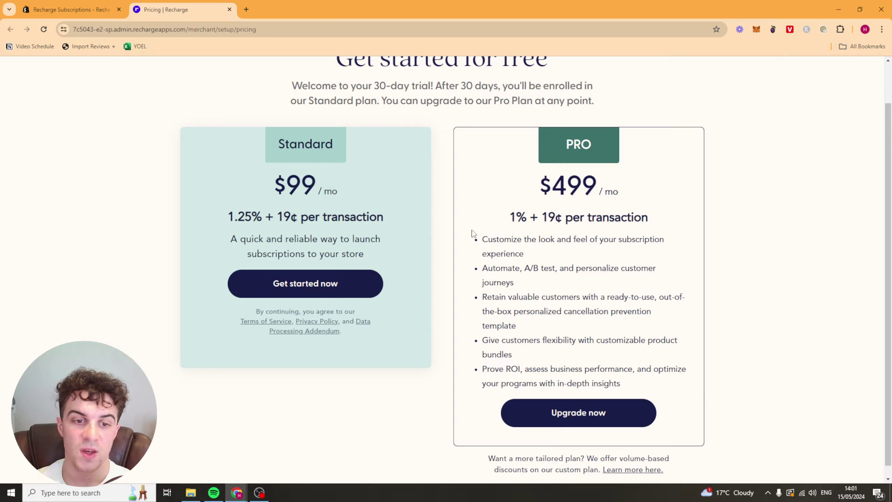
left_click_drag(516, 251, 591, 250)
left_click(586, 251)
double_click(548, 239)
left_click_drag(507, 268, 606, 268)
left_click(527, 270)
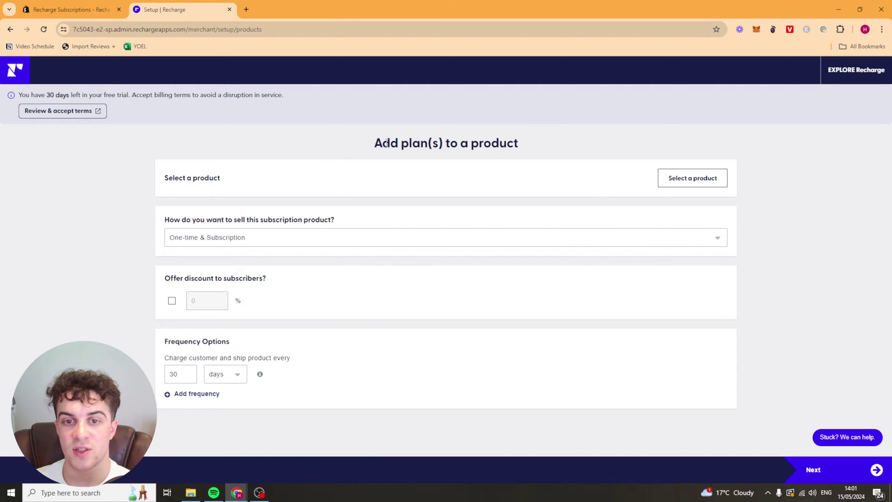
- Try the product picker, check Recharge's products list, then reopen the Add a product picker
left_click(711, 183)
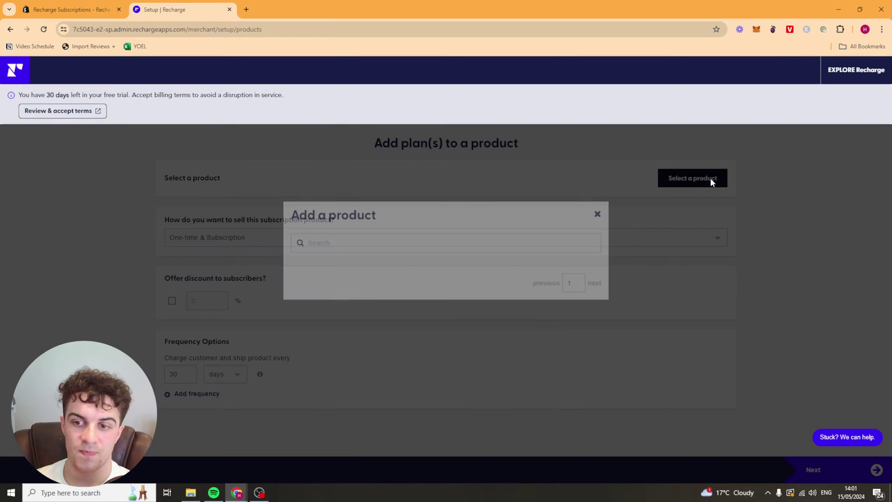
left_click(371, 255)
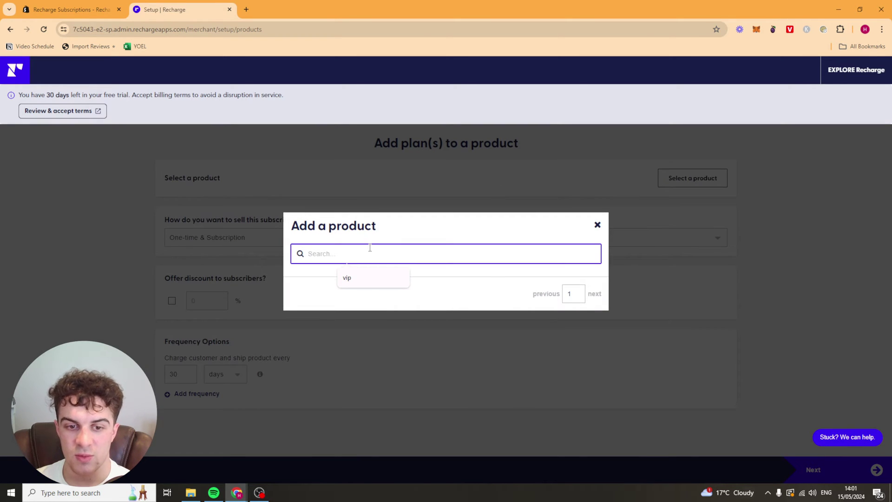
type("a")
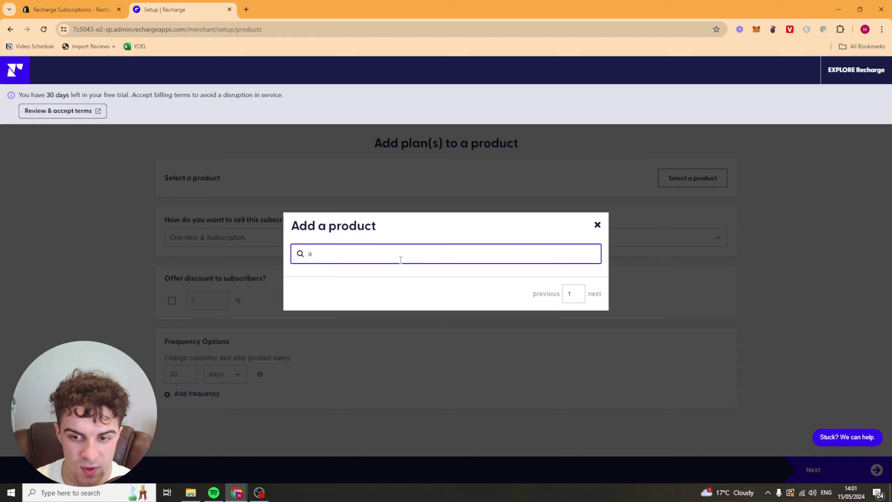
key("BackSpace")
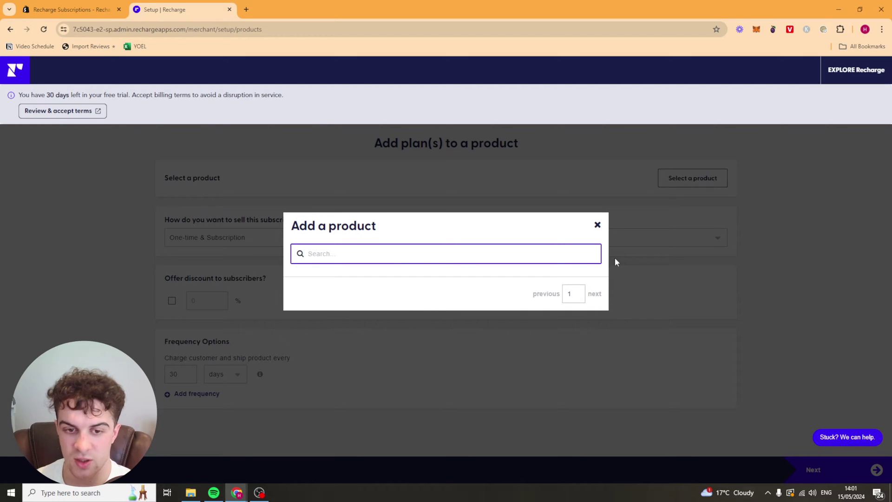
left_click(615, 262)
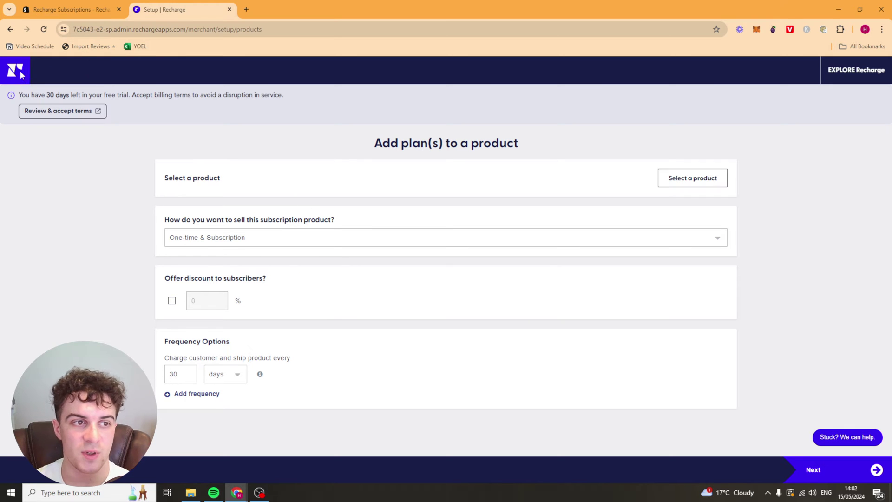
left_click(856, 70)
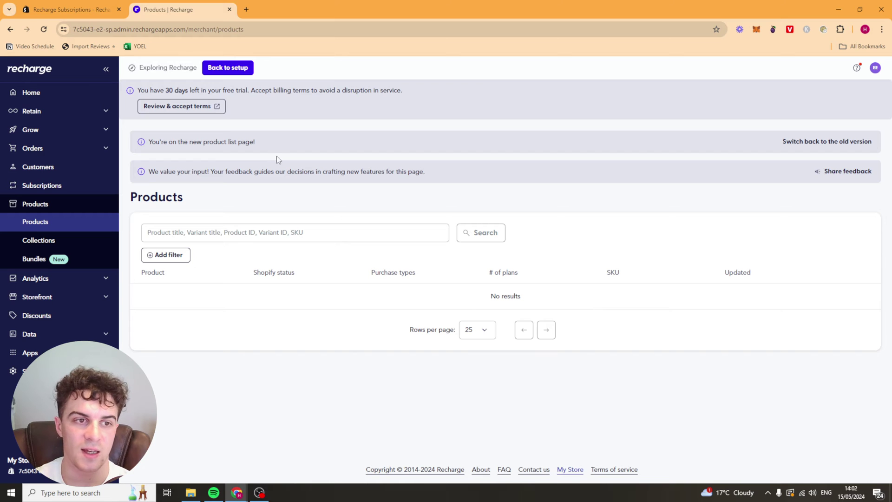
left_click(224, 73)
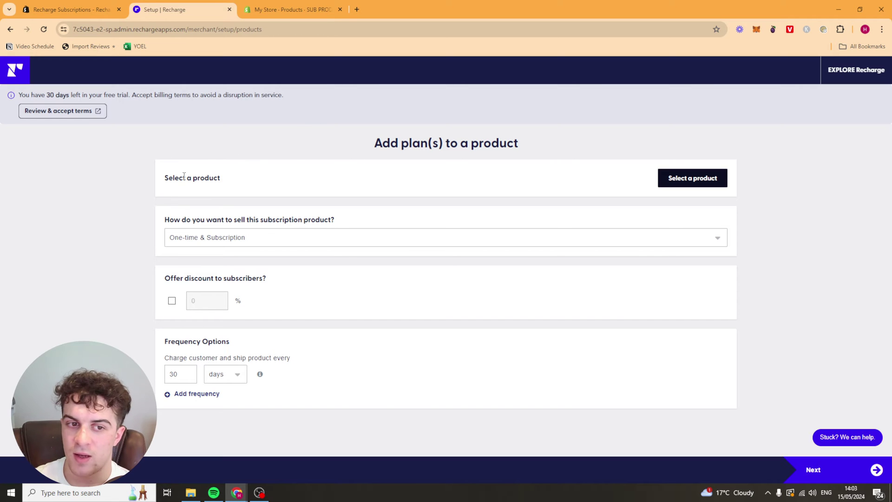
left_click(702, 179)
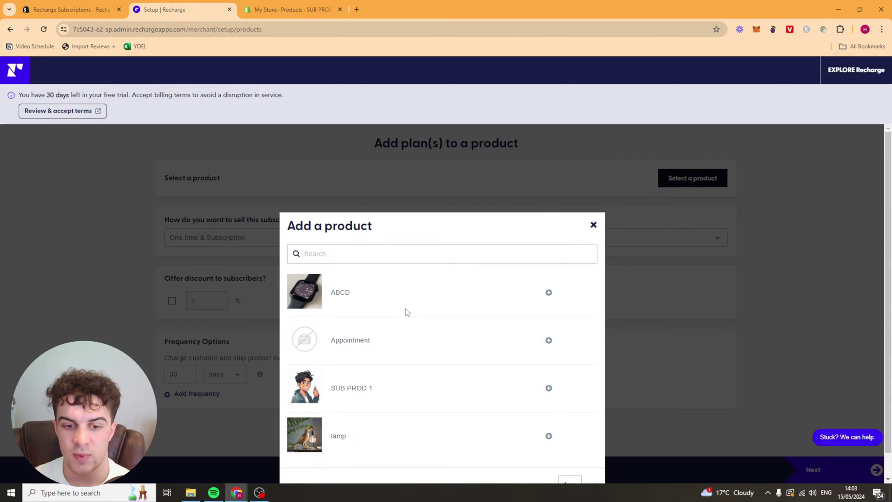
- Add SUB PROD 1 and keep One-time & Subscription as its selling method
left_click(549, 363)
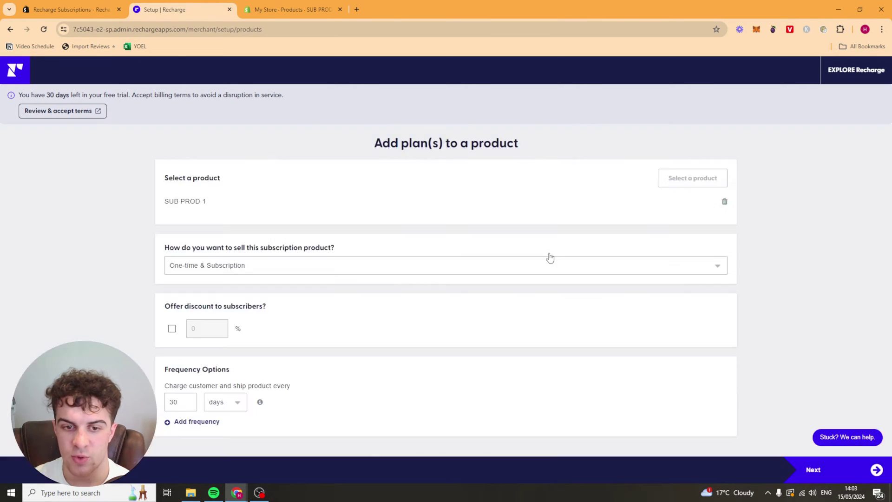
left_click_drag(226, 251, 346, 238)
left_click(209, 251)
left_click_drag(180, 250, 274, 249)
left_click(293, 251)
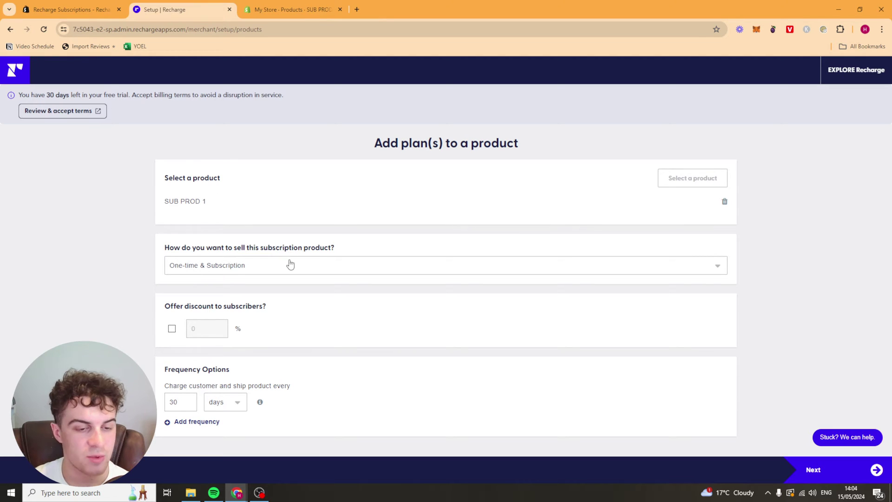
left_click(287, 266)
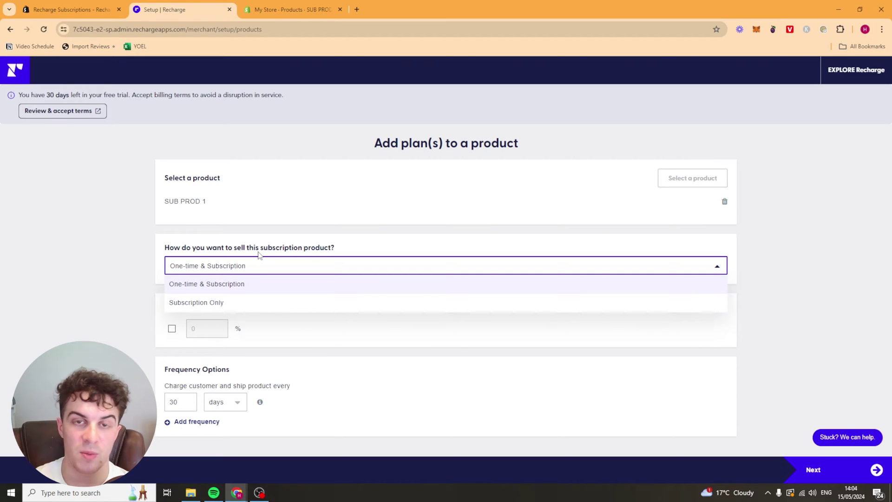
left_click(227, 288)
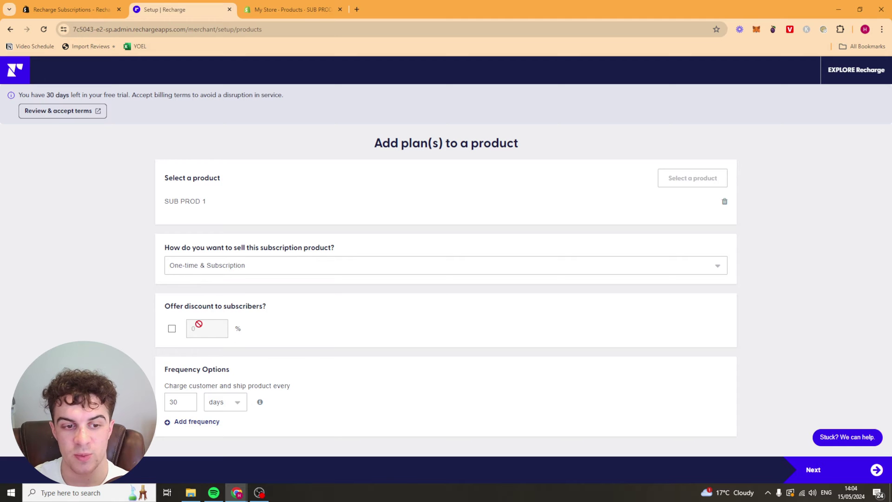
- Offer subscribers a 10% discount on SUB PROD 1
left_click(172, 330)
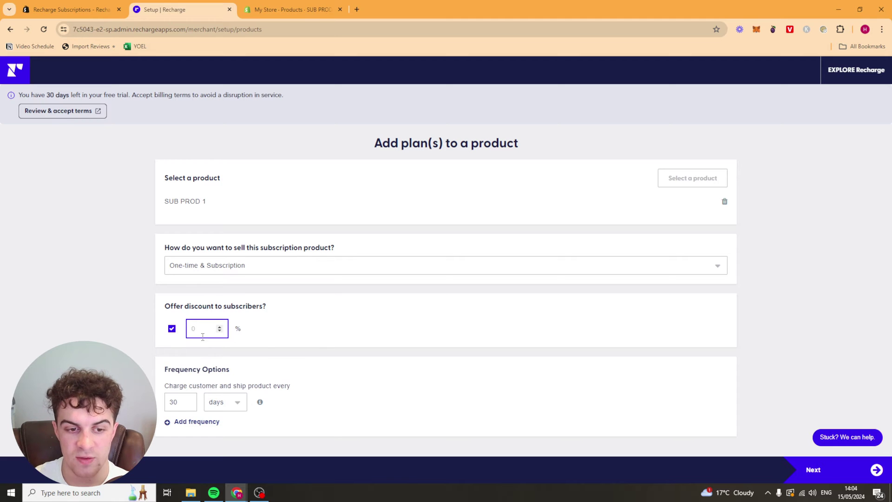
left_click(324, 342)
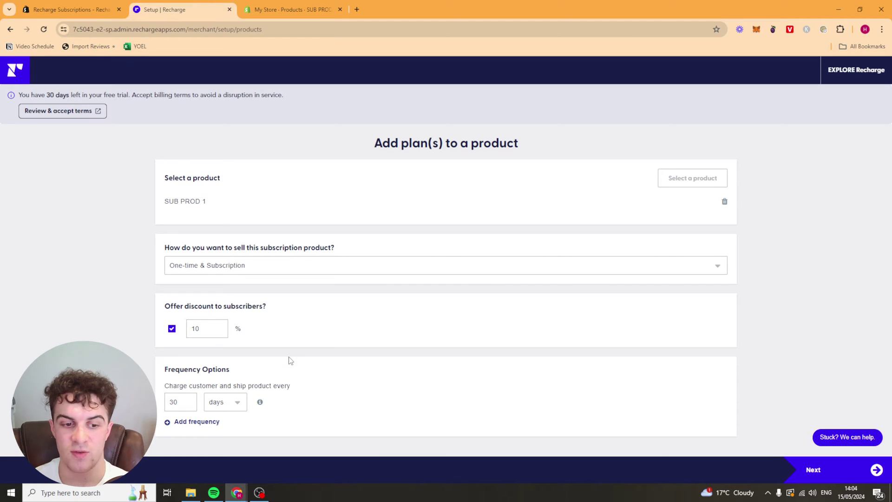
left_click_drag(164, 386, 288, 390)
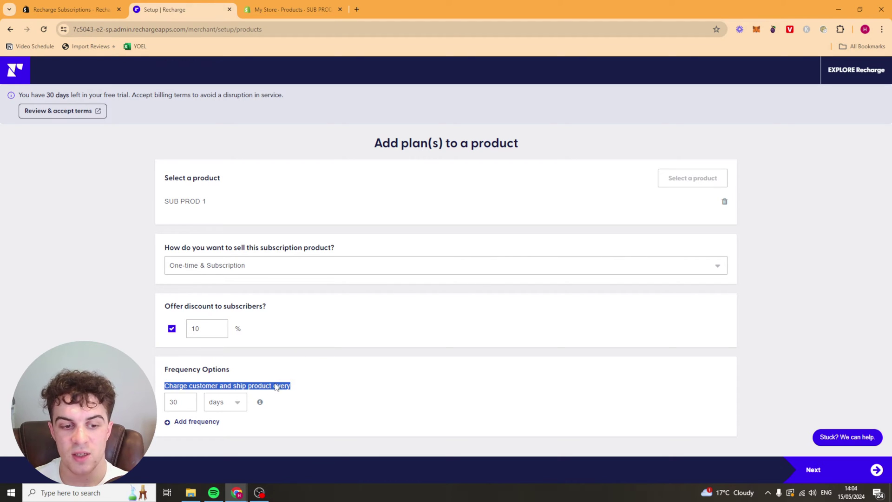
left_click(226, 385)
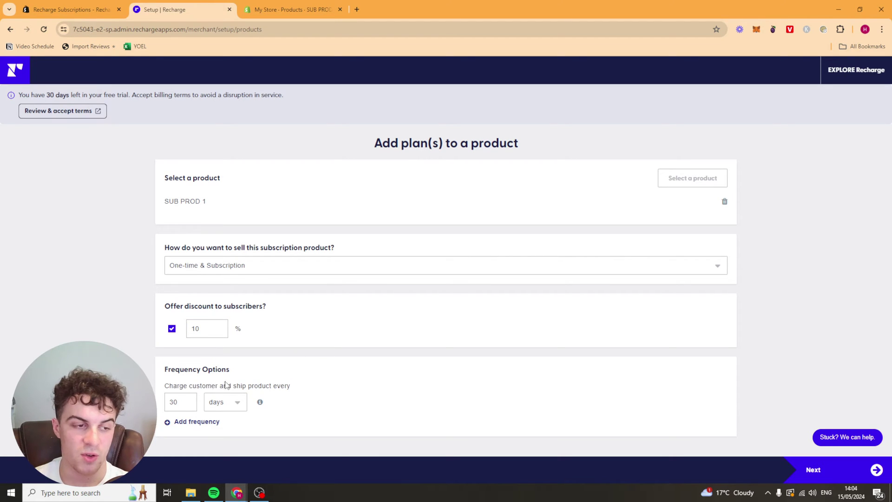
- Add a second delivery frequency of every 15 days and save the plan
left_click(188, 422)
left_click(177, 409)
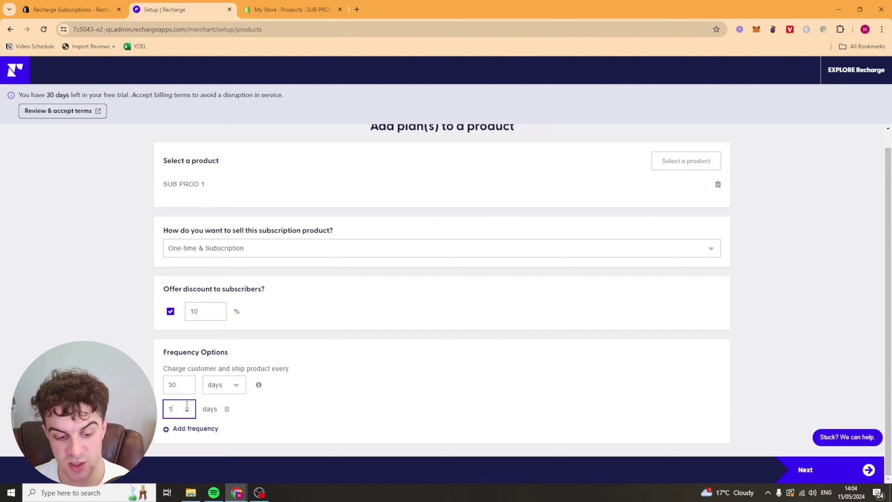
left_click(430, 407)
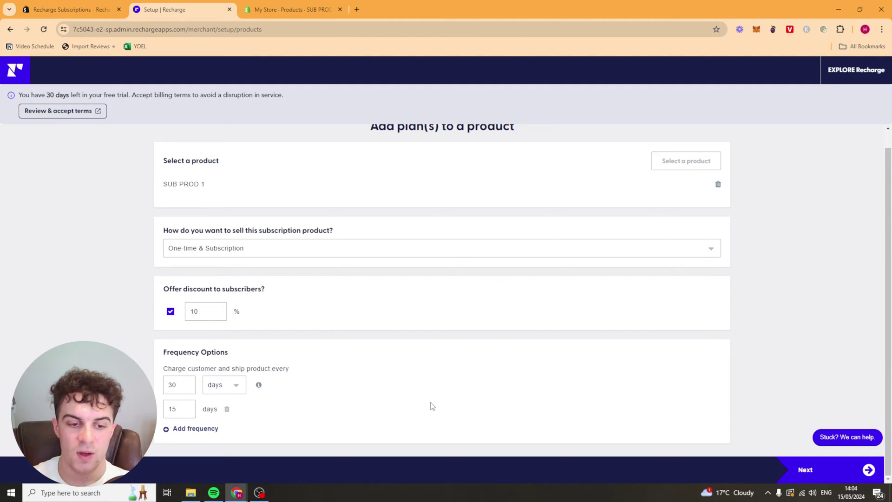
left_click(229, 386)
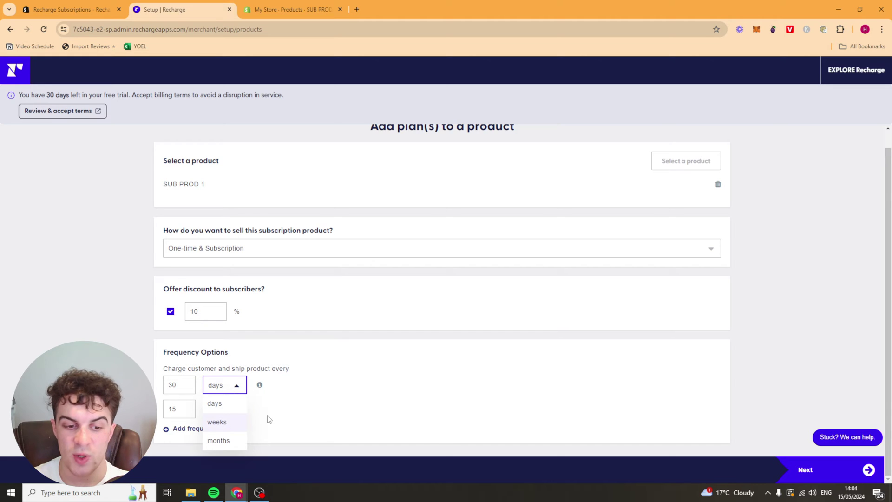
left_click(378, 387)
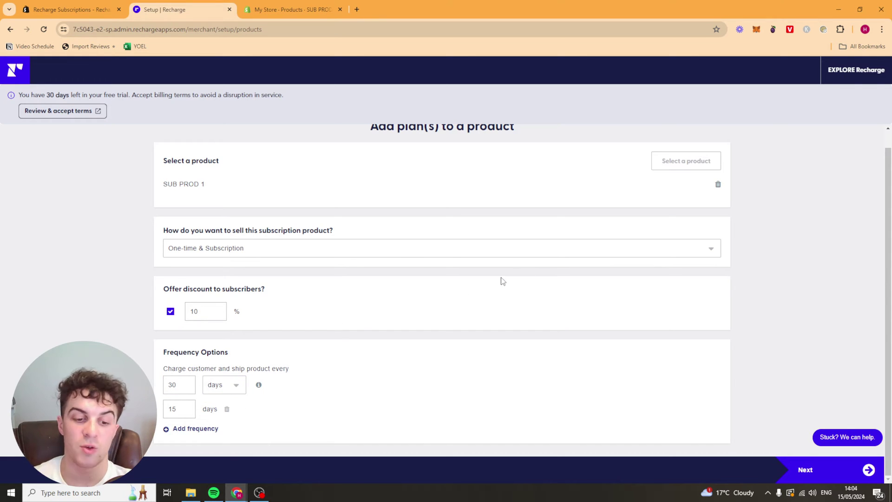
left_click(824, 435)
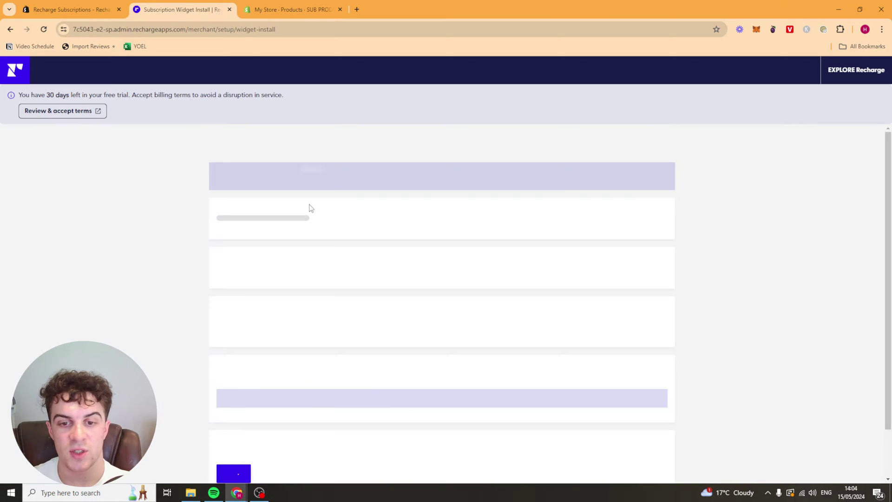
scroll(410, 314, "down", 5)
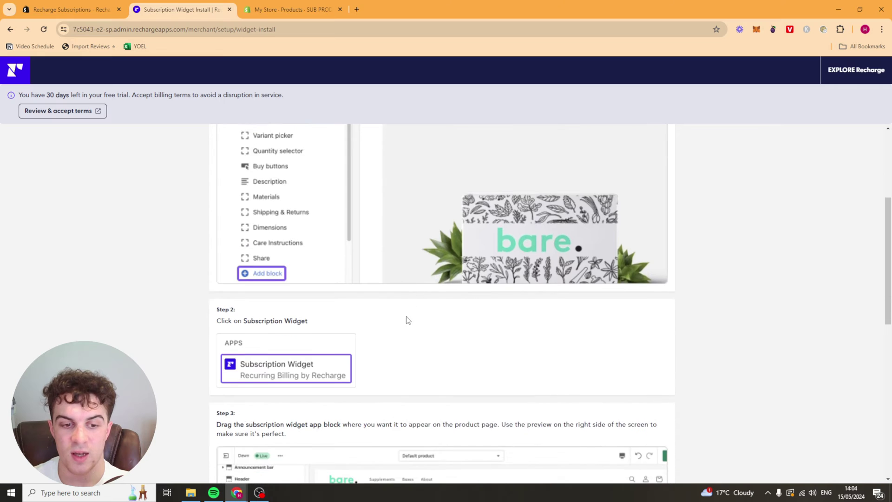
scroll(723, 215, "down", 10)
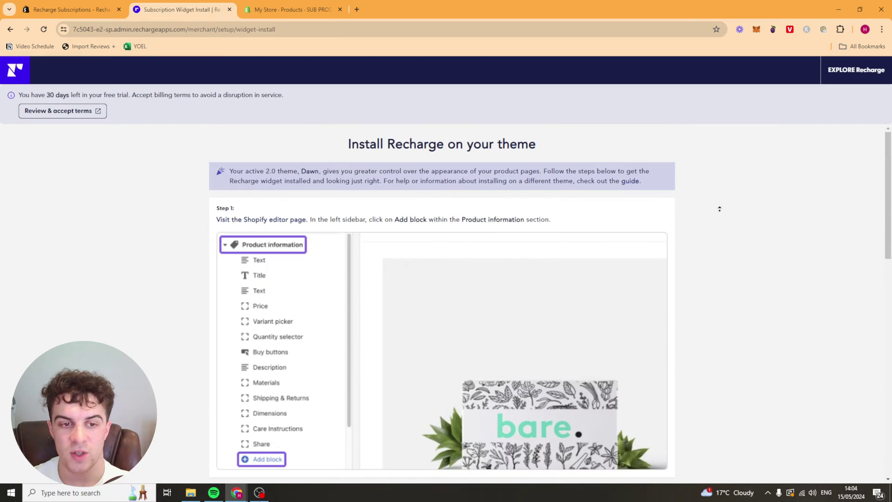
- Open the Dawn theme editor on the SUB PROD 1 product page
left_click(272, 13)
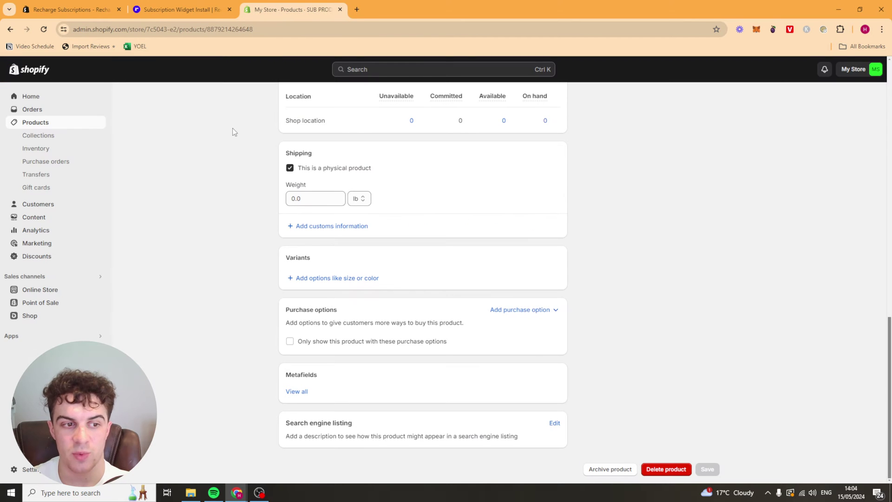
left_click(51, 290)
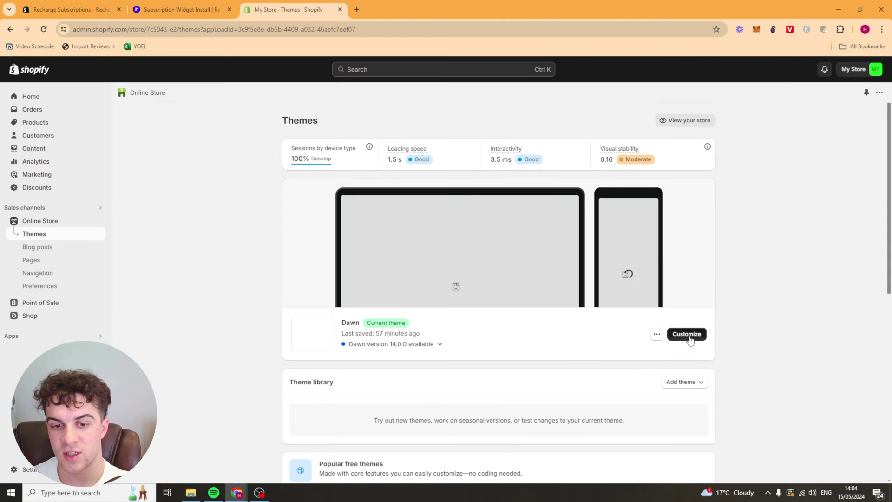
left_click(687, 333)
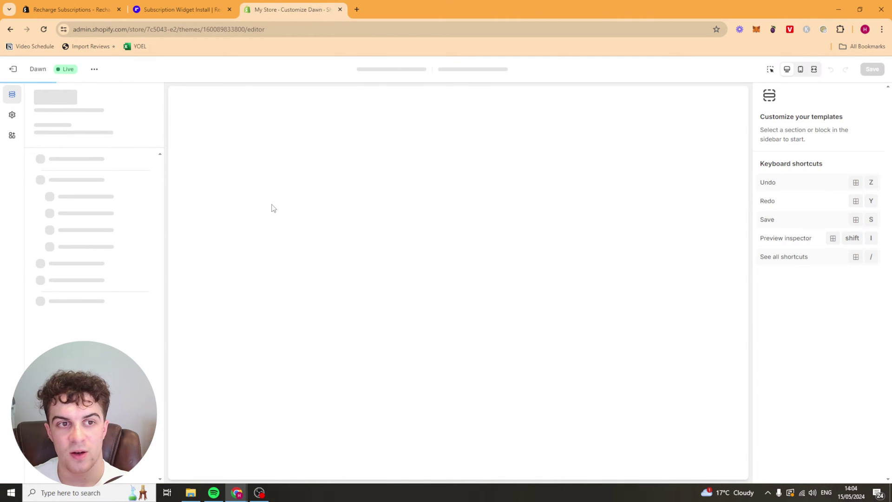
scroll(534, 183, "down", 10)
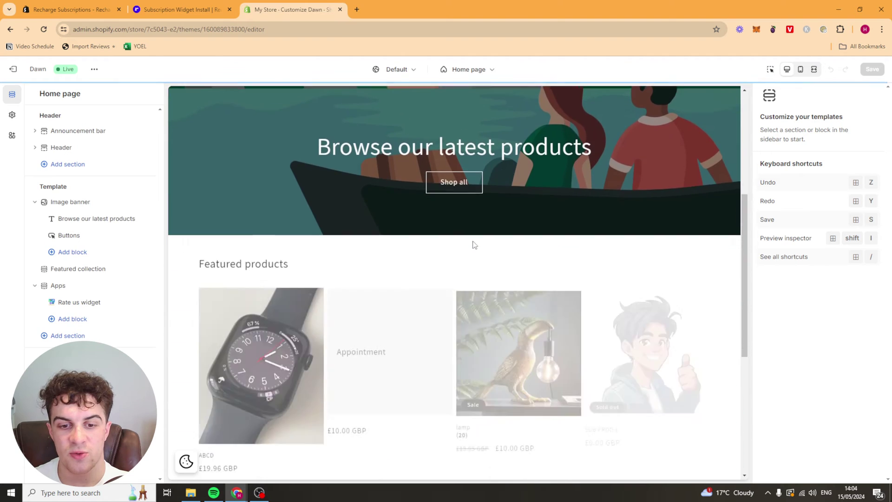
scroll(615, 185, "up", 3)
left_click(706, 266)
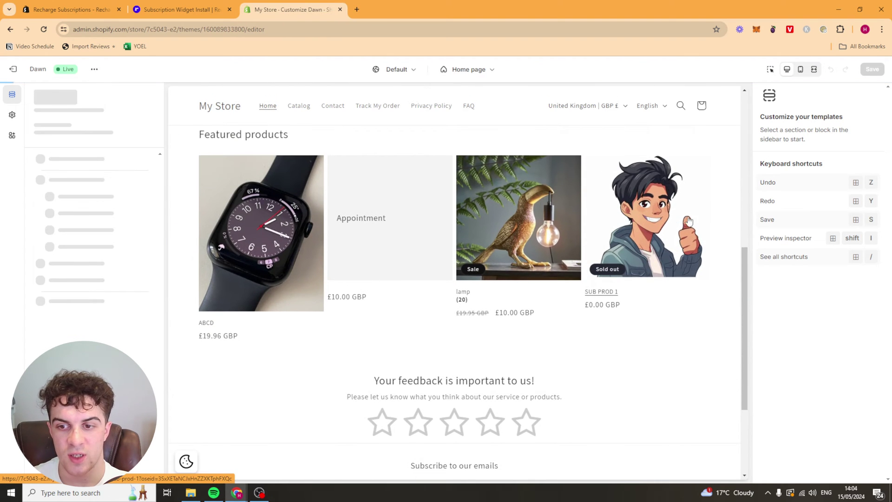
scroll(69, 235, "down", 10)
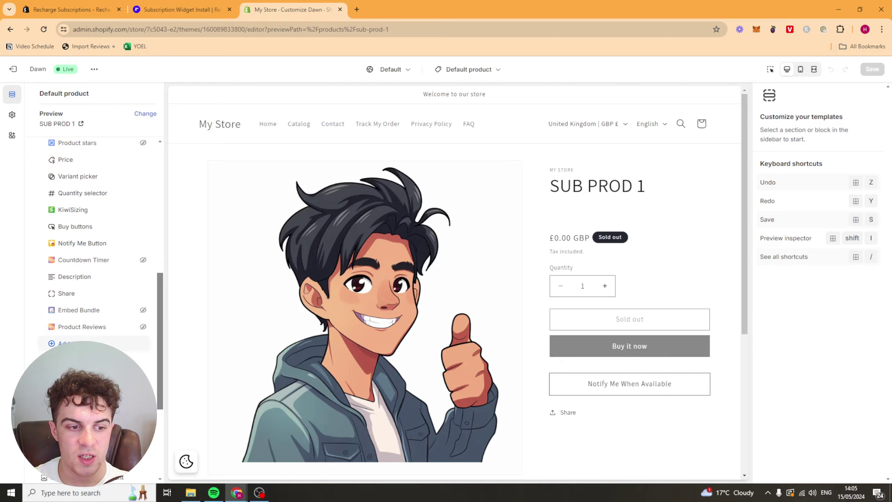
- Add the Subscription Widget app block, move it up near Star Ratings, and save
left_click(65, 343)
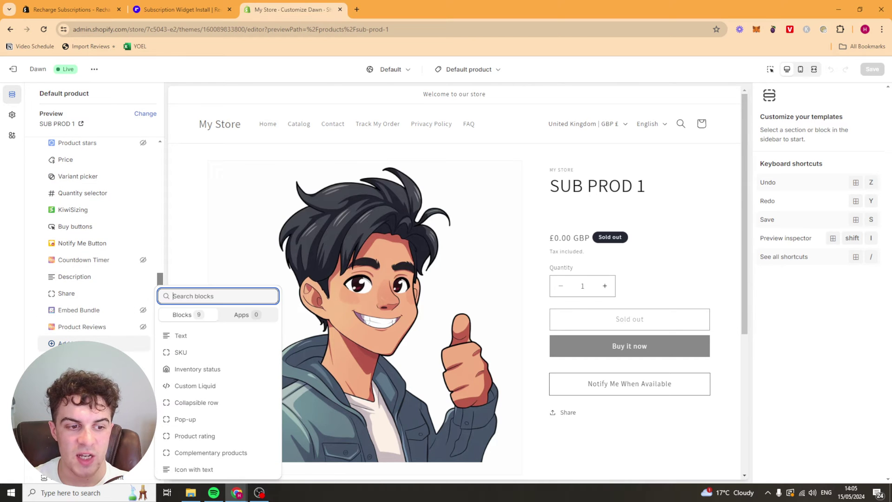
left_click(244, 314)
left_click(199, 215)
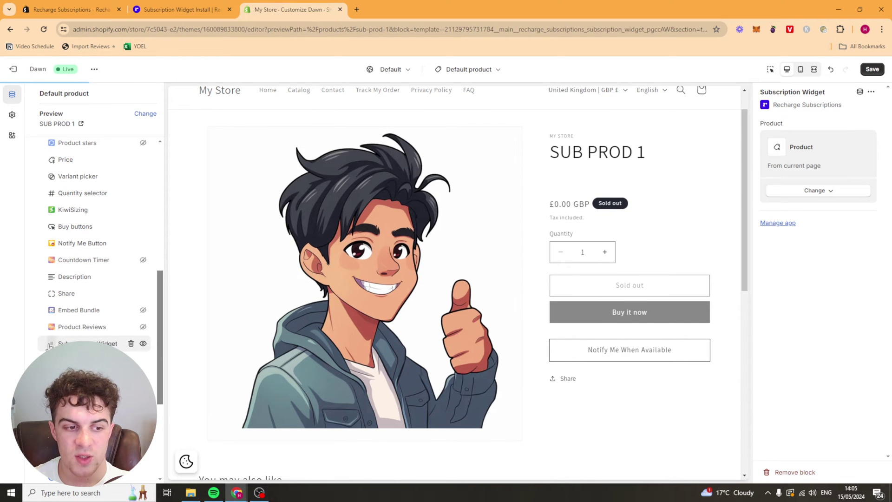
left_click_drag(52, 344, 65, 306)
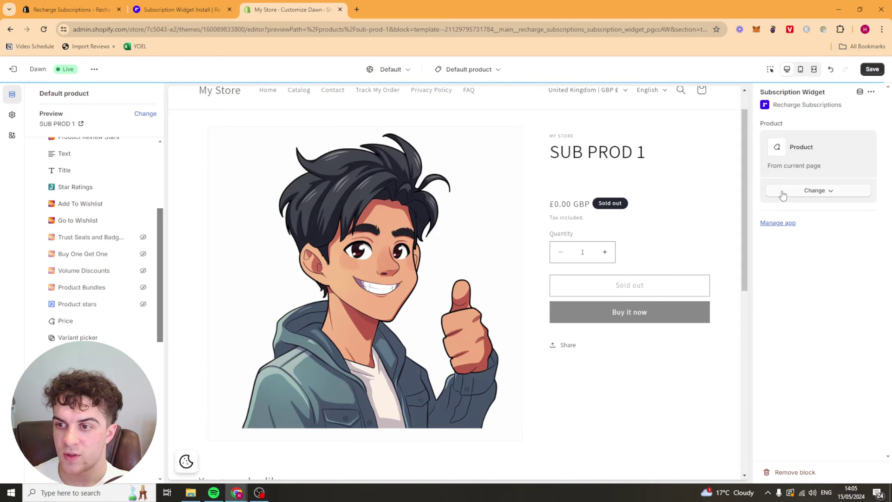
left_click(872, 69)
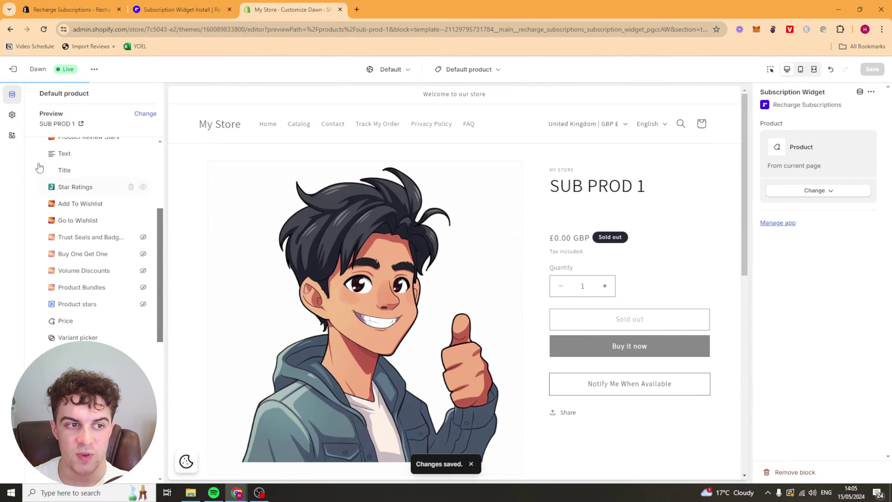
- In App embeds, switch Recharge Theme on and PreOrder Embed off, then save Dawn
left_click(12, 135)
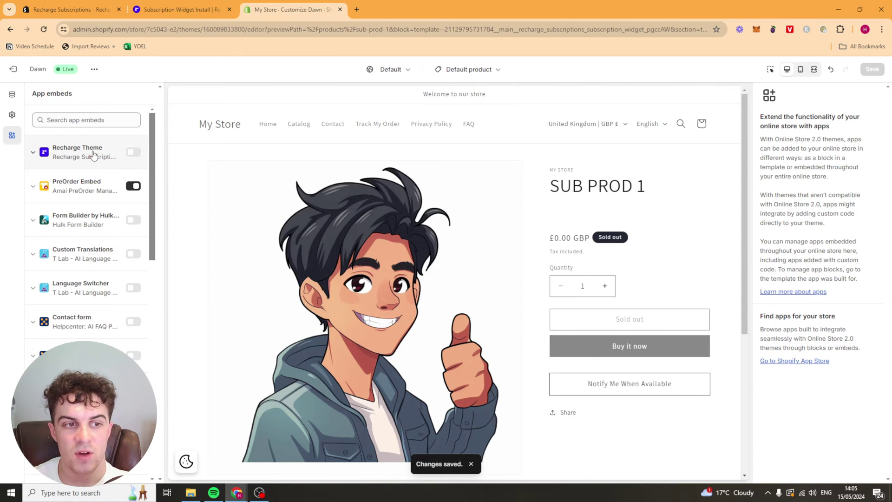
left_click(134, 152)
left_click(135, 186)
scroll(149, 185, "down", 10)
scroll(139, 174, "up", 10)
scroll(138, 175, "down", 10)
scroll(138, 174, "up", 10)
left_click(872, 68)
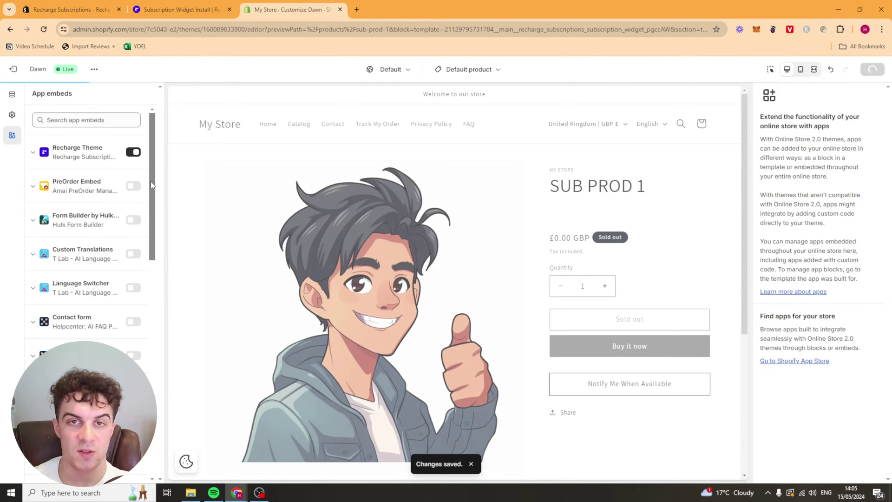
scroll(150, 181, "down", 10)
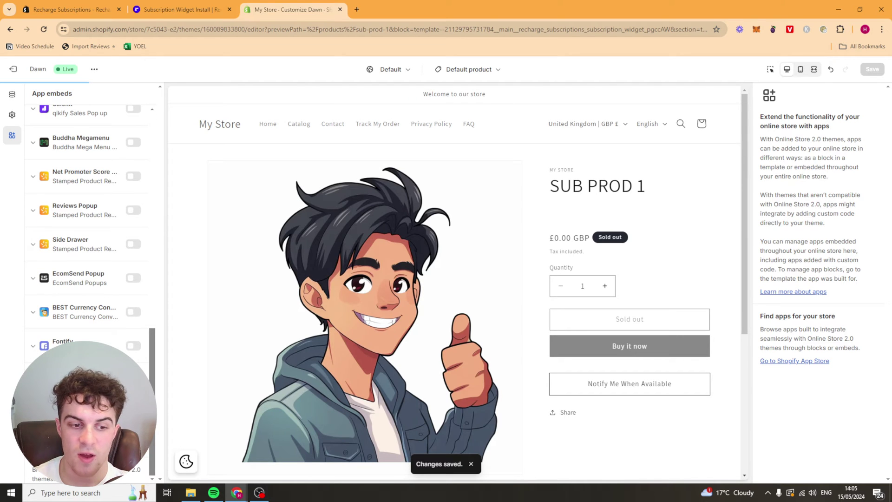
scroll(120, 302, "down", 7)
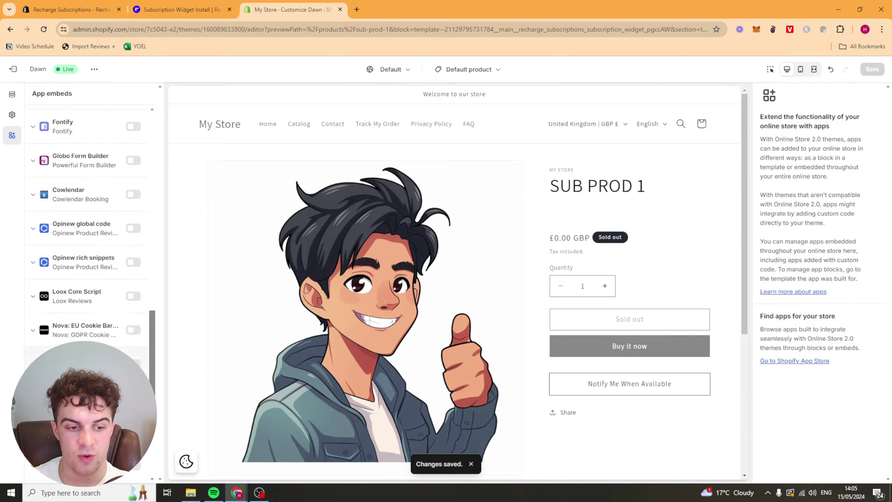
scroll(88, 232, "up", 10)
- Verify in Recharge that the widget is installed on the theme
left_click(163, 8)
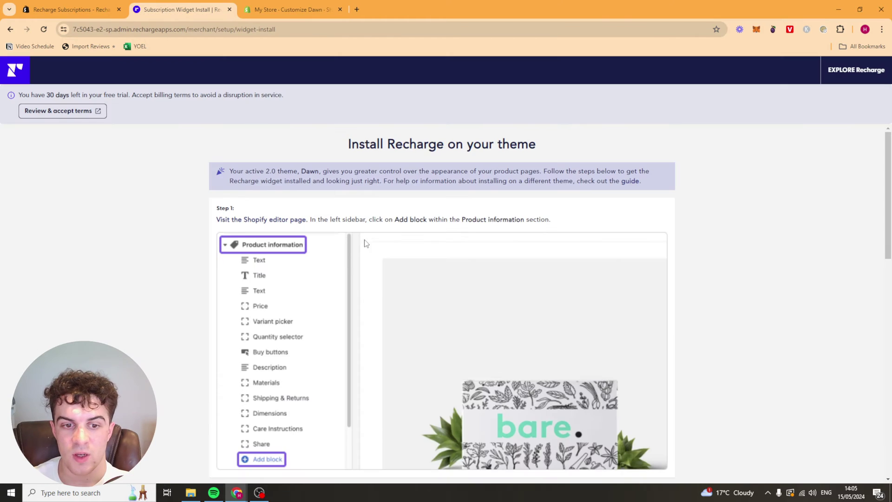
scroll(639, 207, "down", 7)
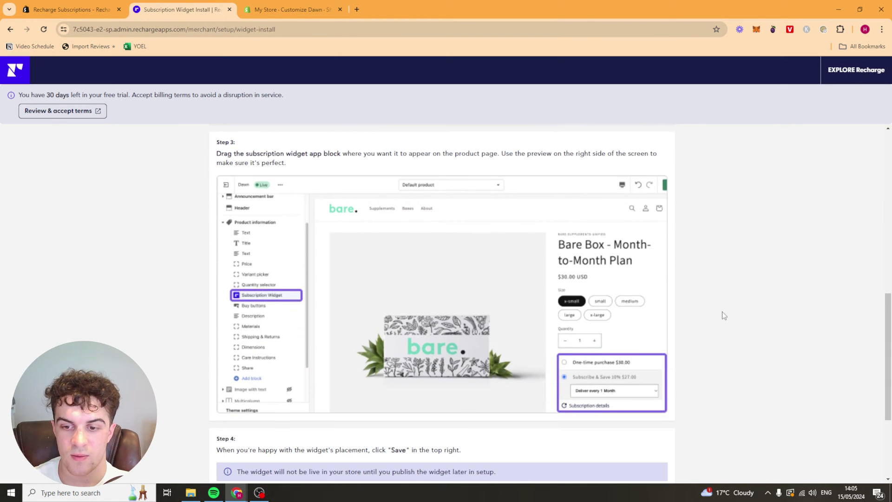
scroll(723, 297, "down", 3)
left_click(233, 418)
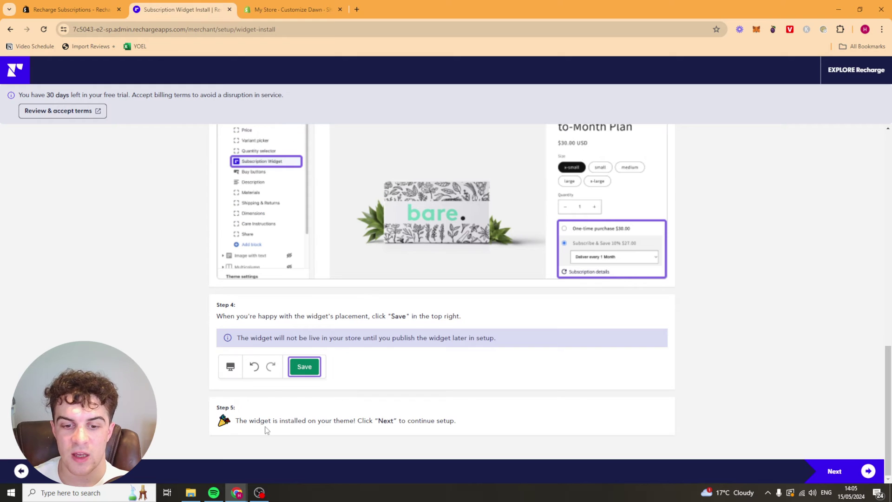
left_click_drag(266, 429, 458, 423)
left_click(461, 428)
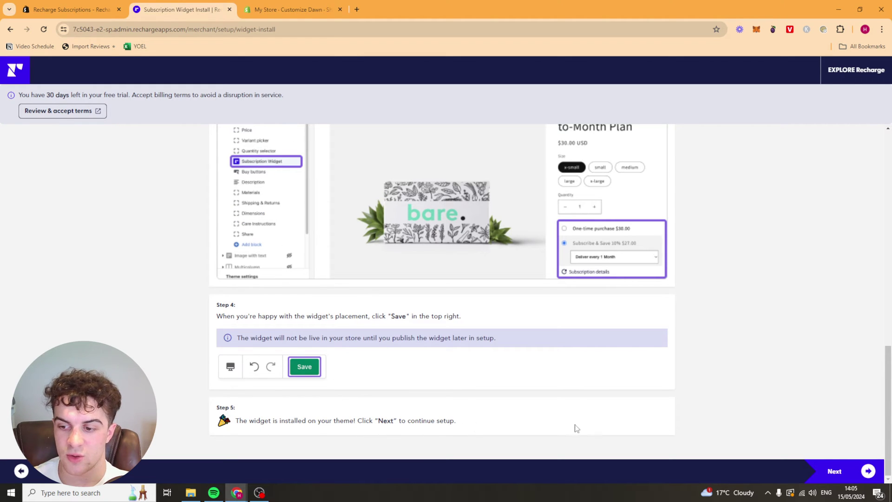
- Continue to the launch page and publish the subscription widget to the live store
left_click(834, 472)
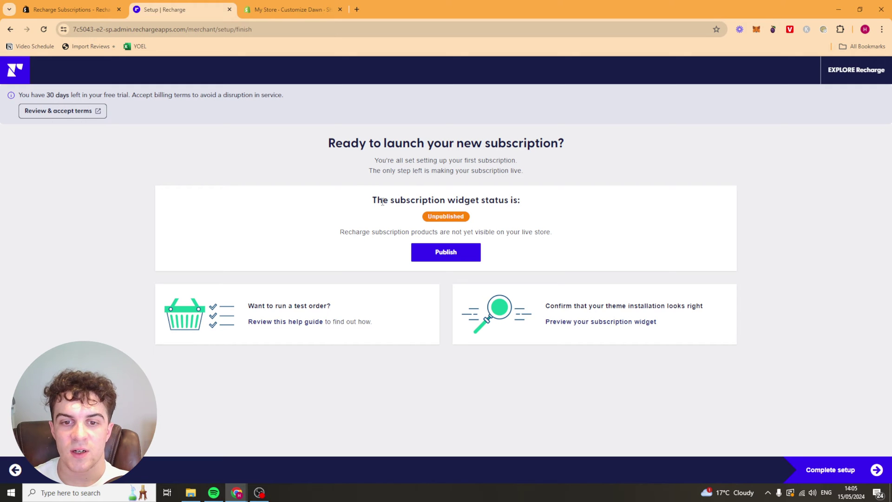
left_click_drag(382, 201, 511, 201)
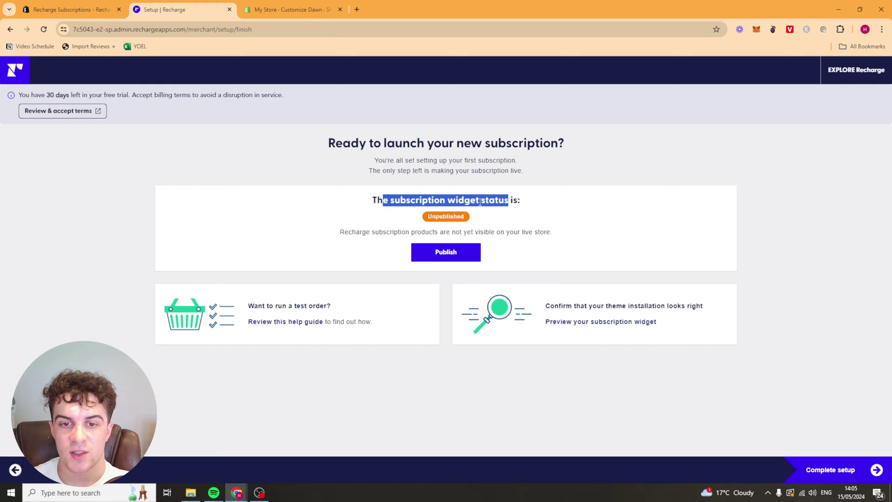
triple_click(511, 201)
left_click(469, 255)
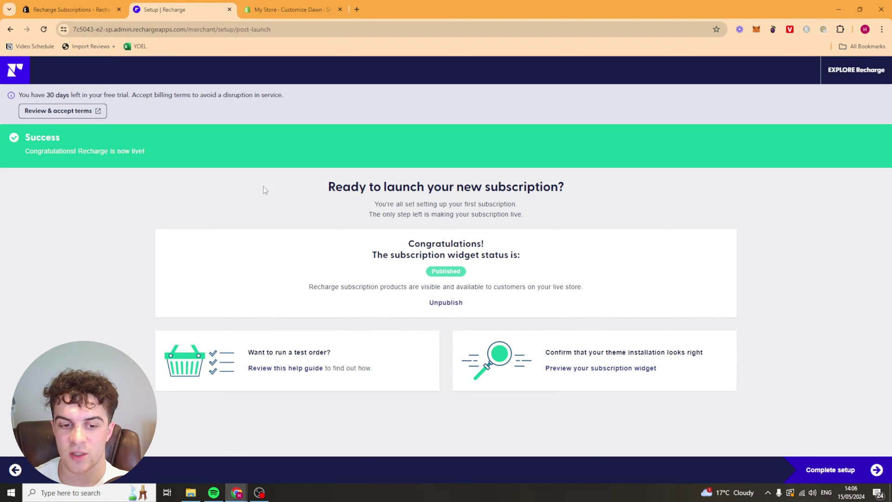
- Complete setup and view the Subscriptions checklist, with Getting started at 1/5
left_click(813, 463)
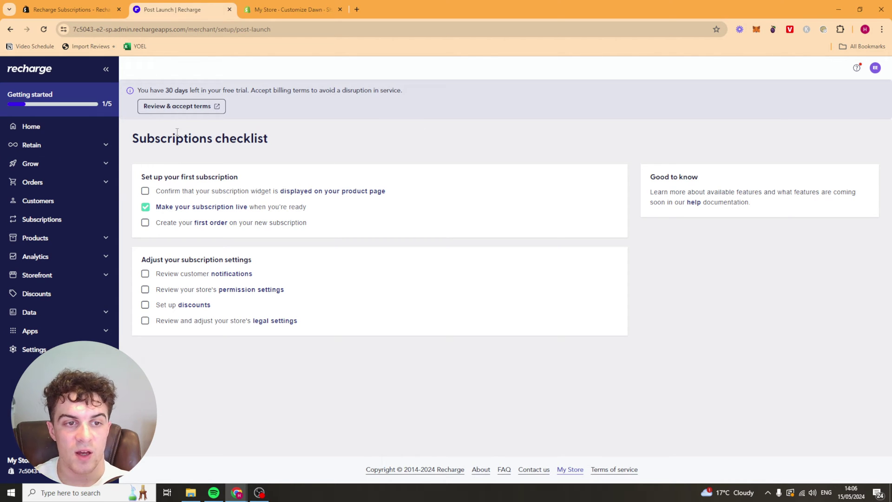
left_click_drag(171, 133, 269, 138)
left_click(204, 166)
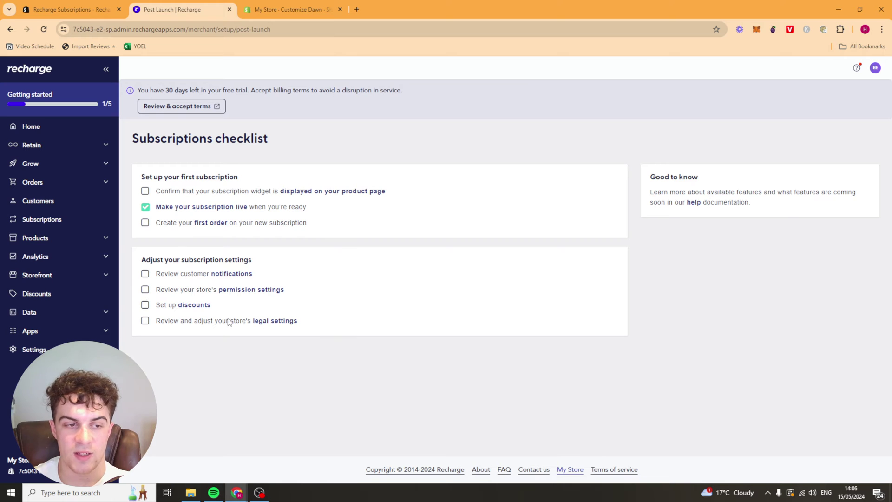
left_click(51, 130)
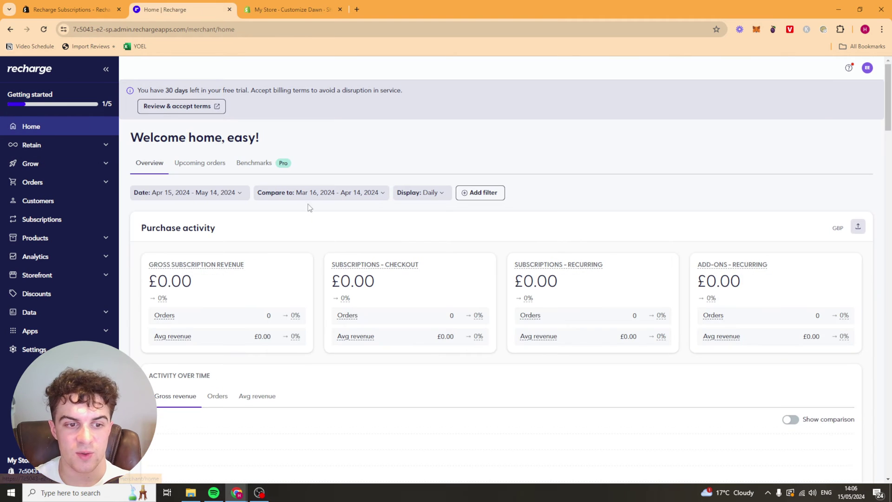
left_click_drag(272, 273, 239, 251)
left_click_drag(434, 271, 385, 264)
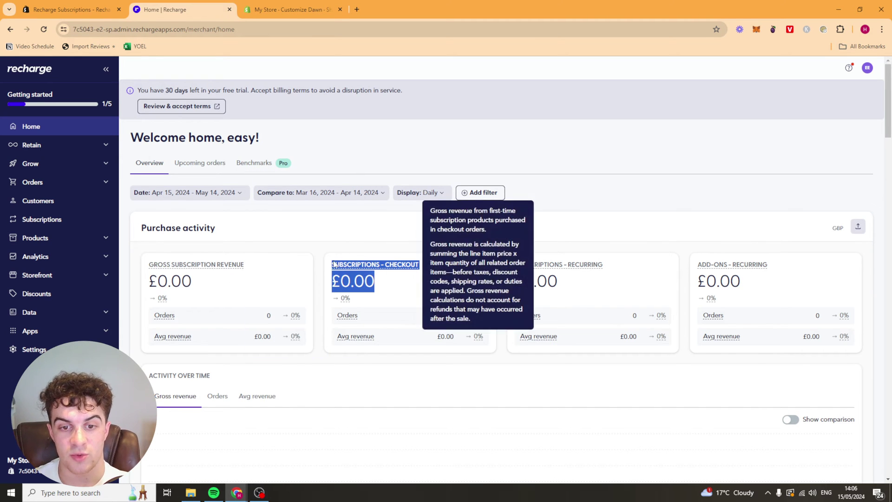
left_click(536, 257)
left_click_drag(624, 272, 522, 260)
left_click(534, 255)
left_click_drag(806, 267, 678, 239)
left_click(757, 262)
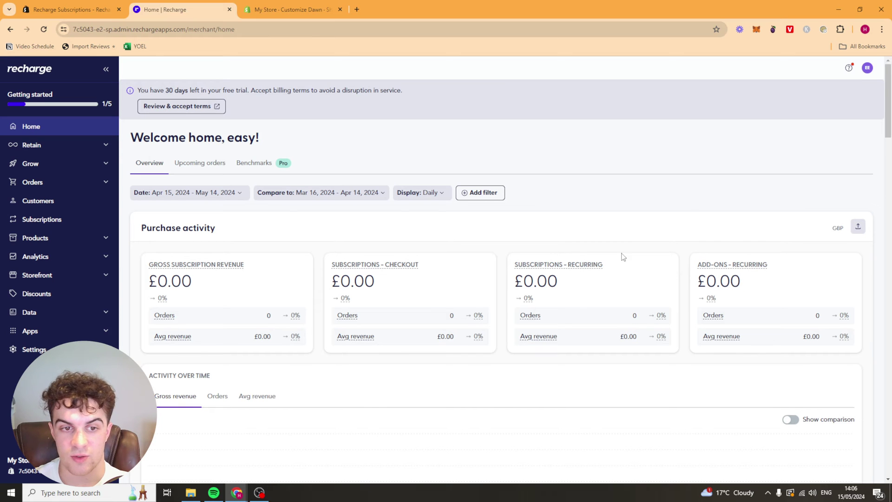
scroll(299, 287, "down", 4)
scroll(222, 227, "up", 1)
scroll(255, 195, "down", 8)
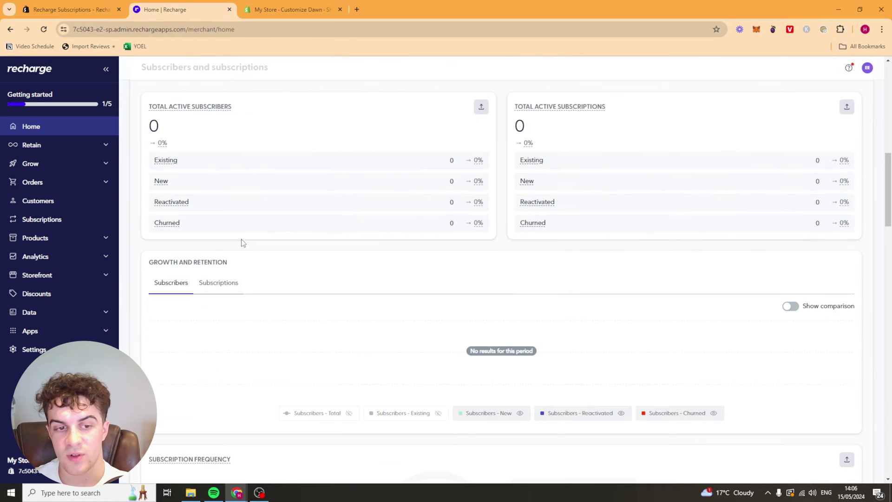
scroll(301, 198, "up", 2)
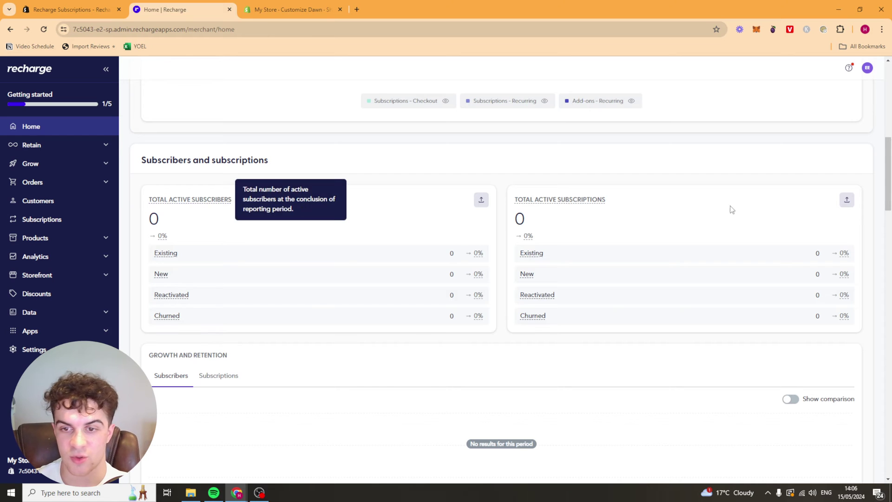
left_click_drag(725, 205, 501, 191)
left_click(501, 191)
scroll(305, 315, "down", 15)
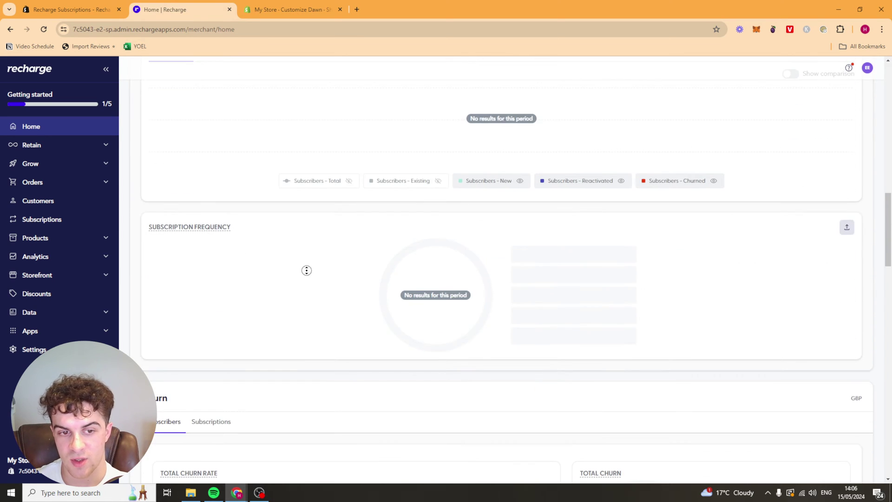
scroll(322, 118, "up", 20)
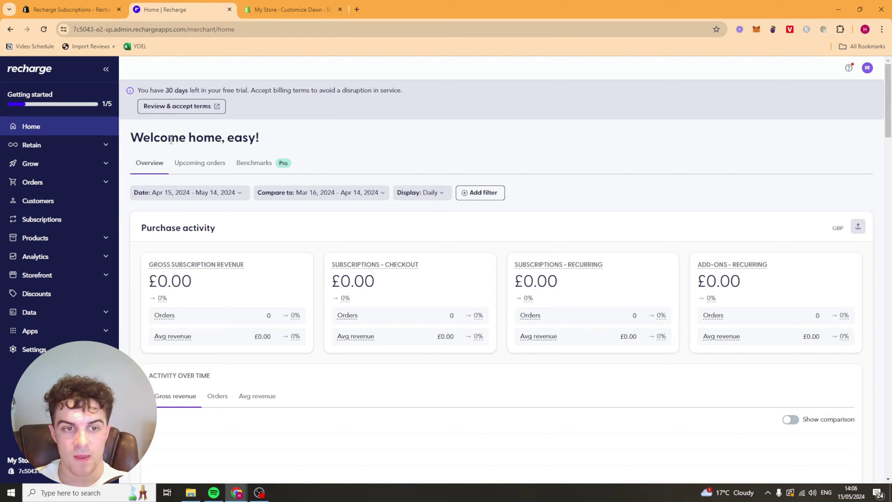
- Review Home's Upcoming orders (£0.00, zero orders), then the Benchmarks tab
left_click(199, 163)
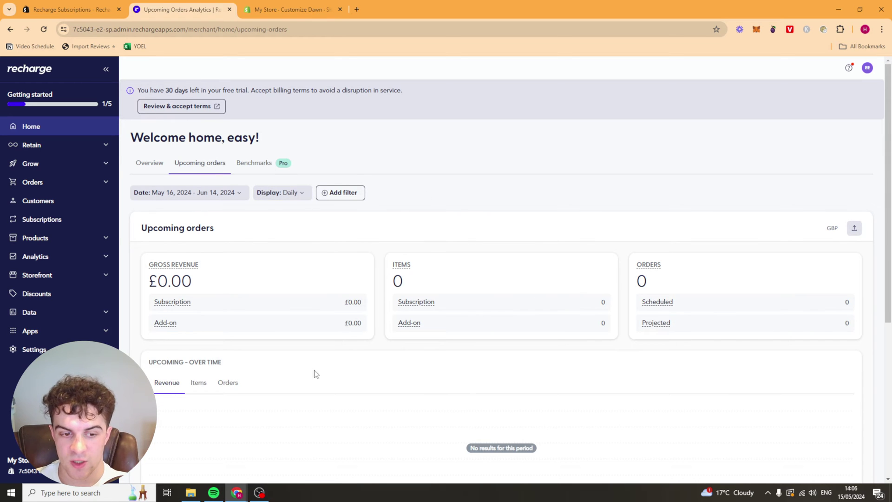
scroll(310, 378, "down", 5)
scroll(384, 387, "up", 5)
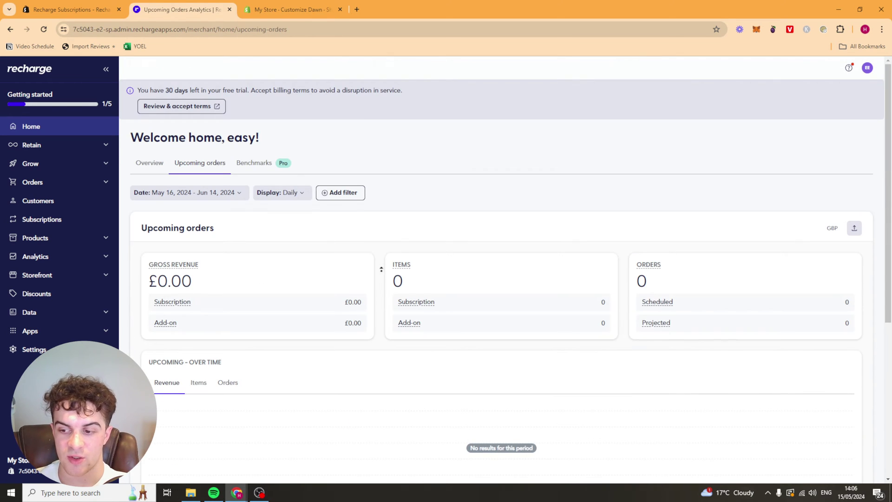
left_click(248, 165)
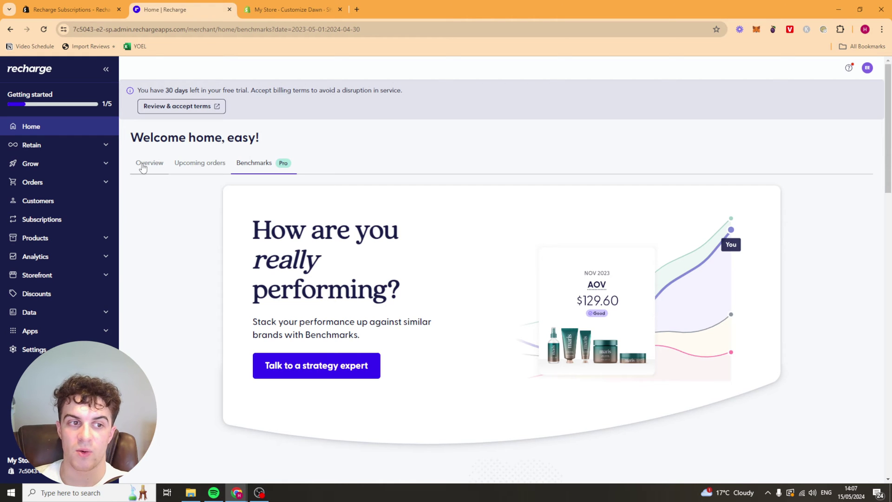
- Open Retain's Cancellation prevention page and read its heading
left_click(79, 145)
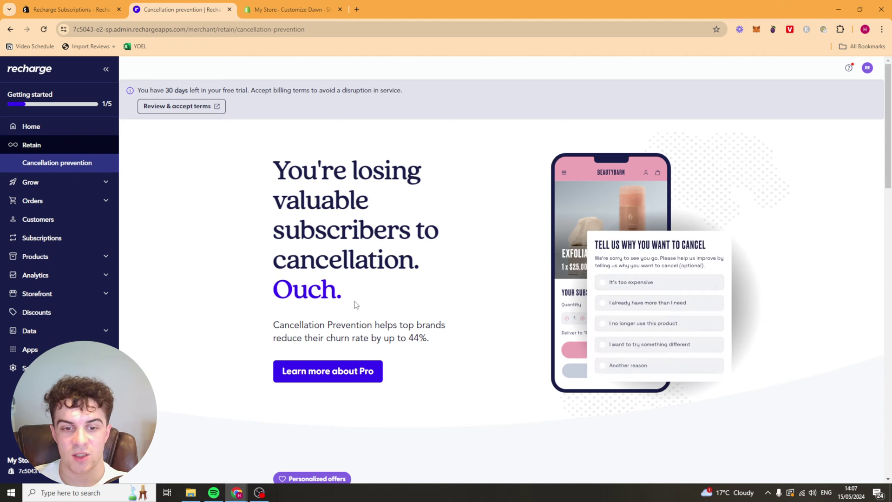
double_click(352, 182)
left_click_drag(353, 182, 384, 280)
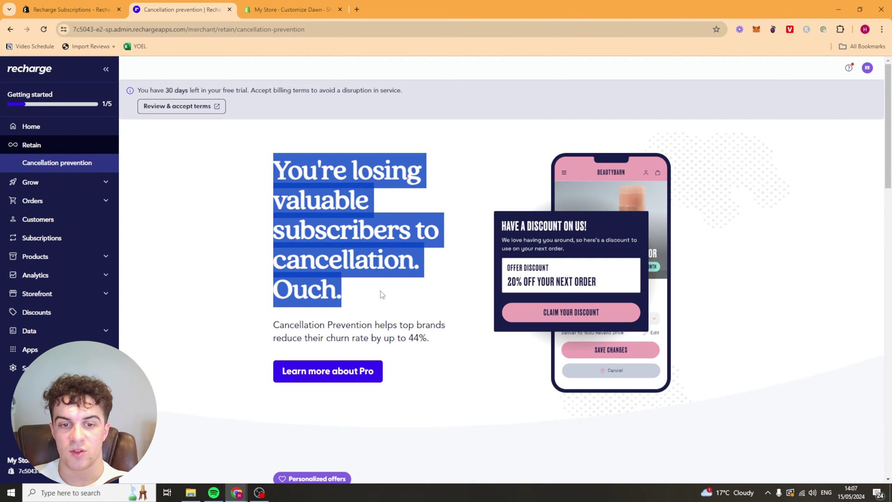
left_click(382, 291)
left_click_drag(275, 163, 346, 297)
left_click(636, 278)
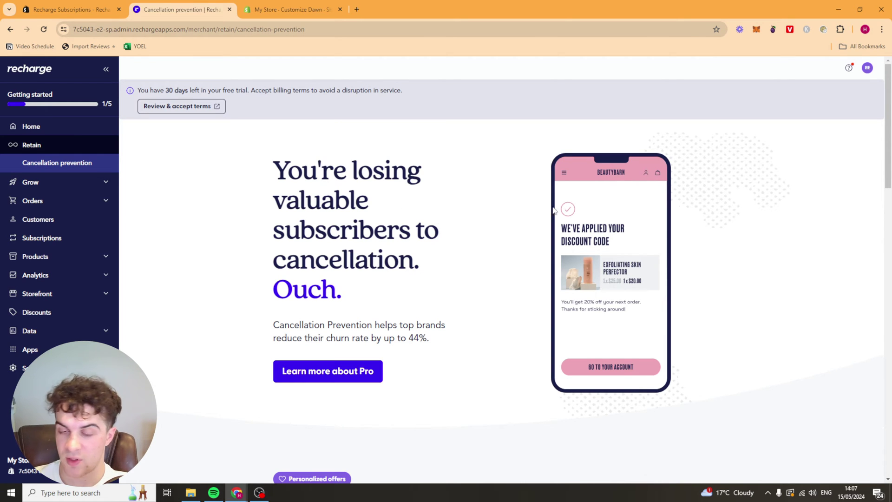
- Scroll through the Cancellation prevention overview promoting up to 44% less churn
scroll(460, 346, "down", 1)
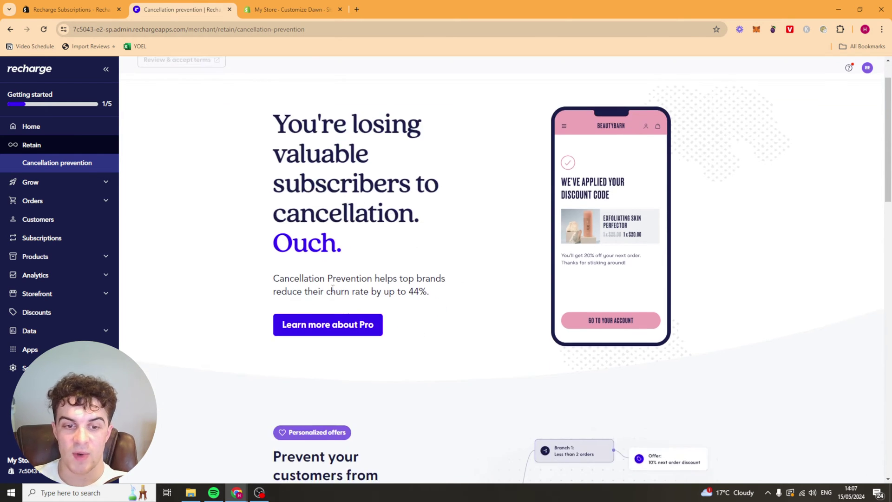
left_click_drag(387, 279, 400, 292)
left_click(340, 291)
left_click(464, 293)
scroll(467, 295, "down", 6)
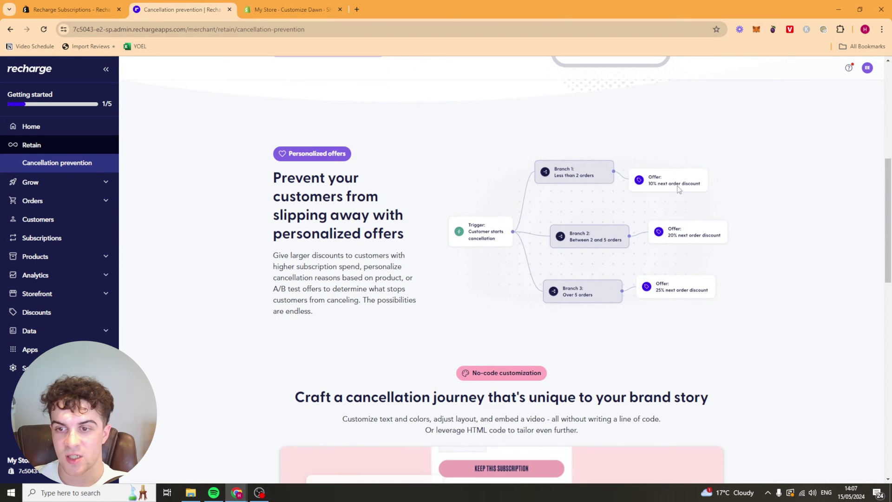
scroll(604, 260, "down", 5)
scroll(710, 283, "down", 10)
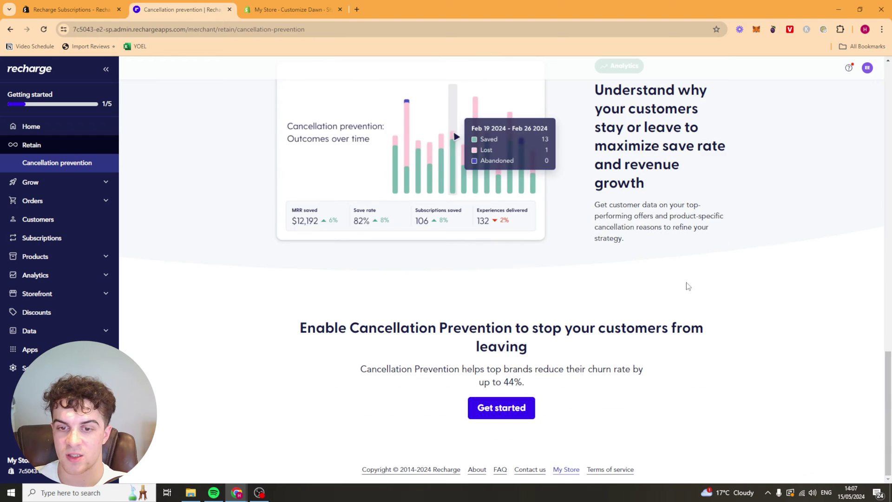
scroll(692, 139, "up", 20)
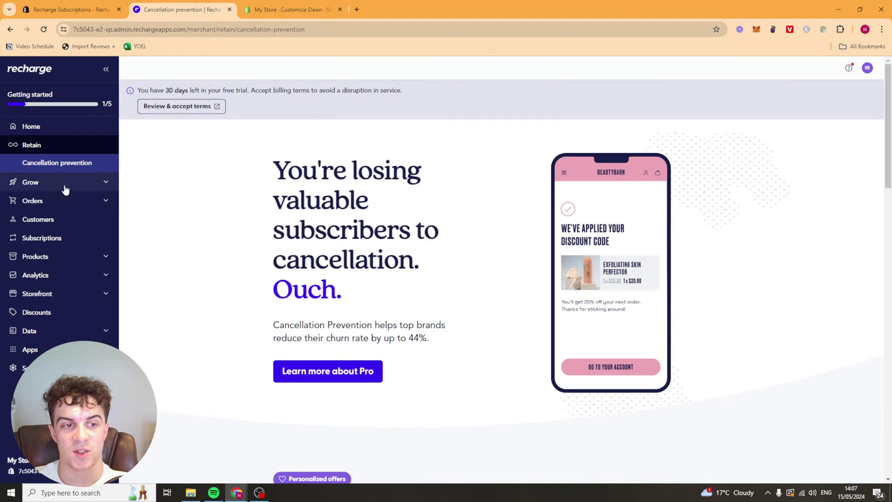
- Leave the empty Subscriptions list for the Products list showing SUB PROD 1 with 3 plans
left_click(66, 238)
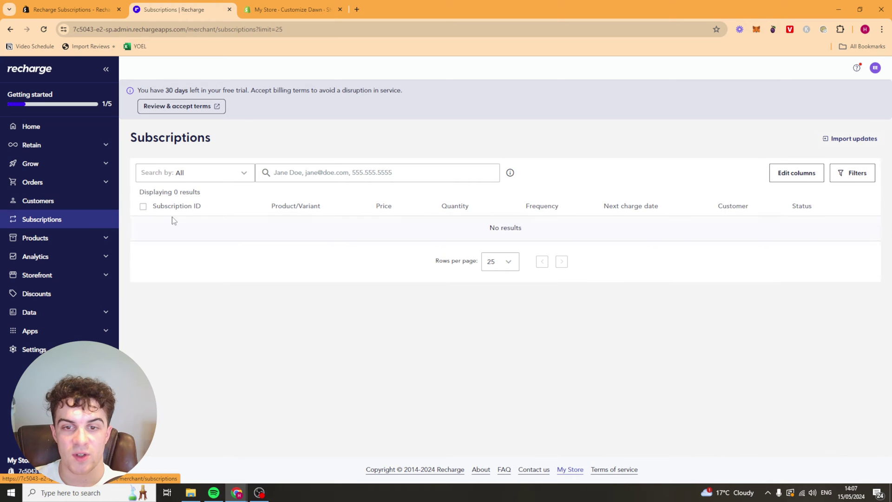
left_click(15, 219)
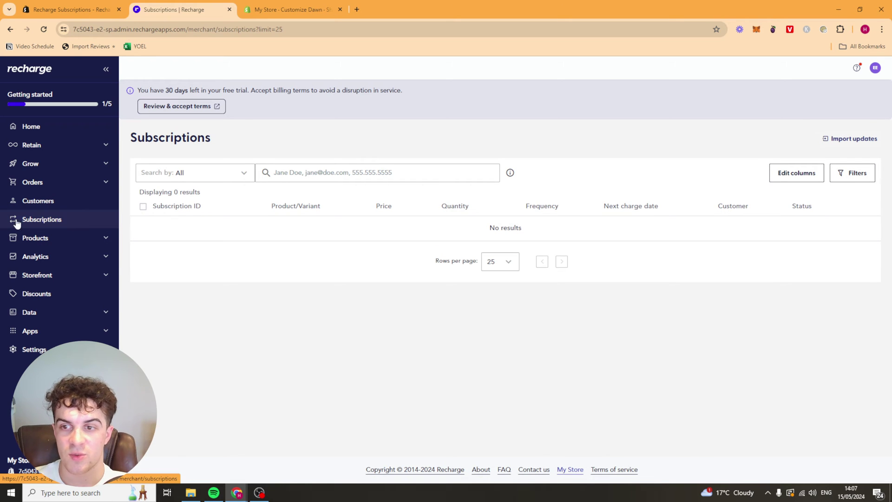
left_click(69, 245)
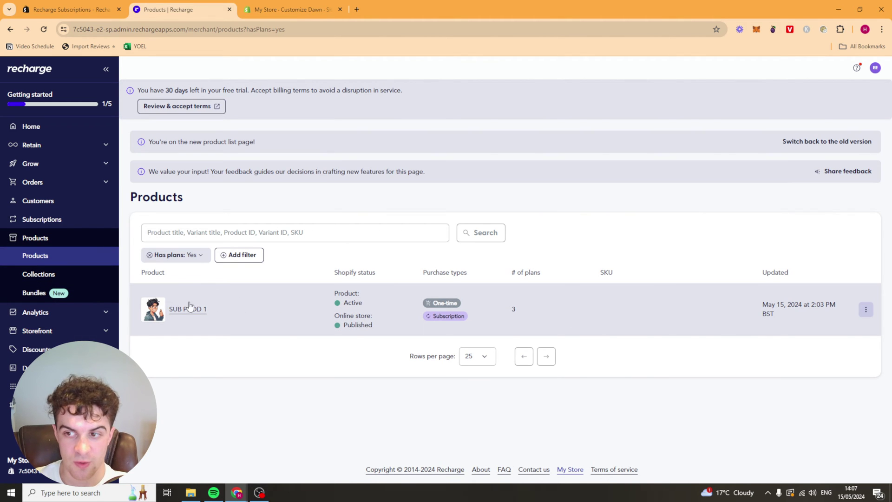
- Review SUB PROD 1's 15-day and 30-day 10% discount plans, then open its product details page
left_click(866, 310)
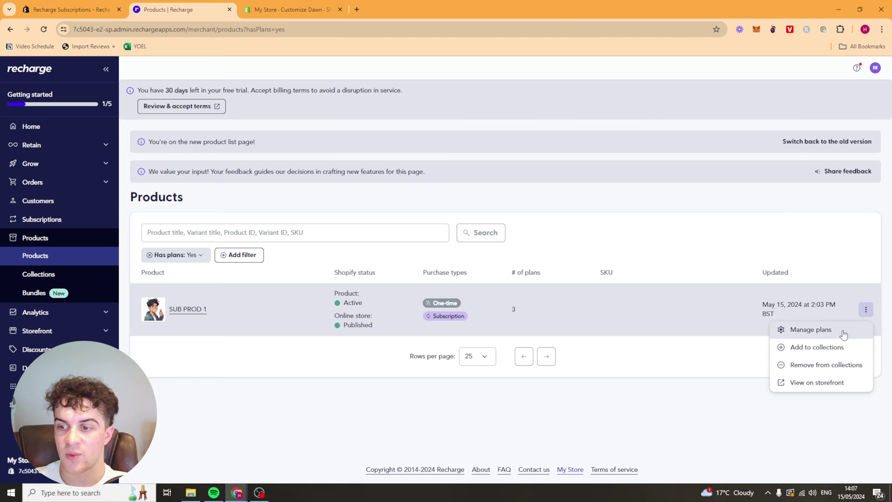
left_click(814, 332)
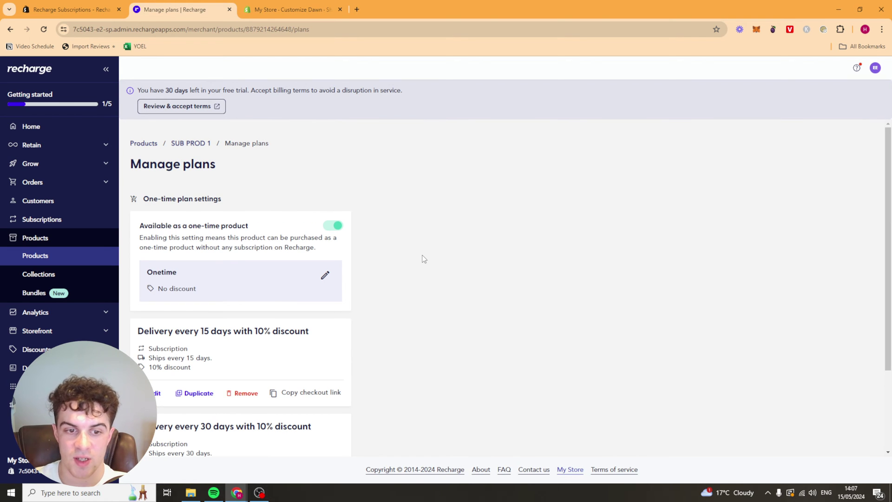
scroll(424, 259, "down", 3)
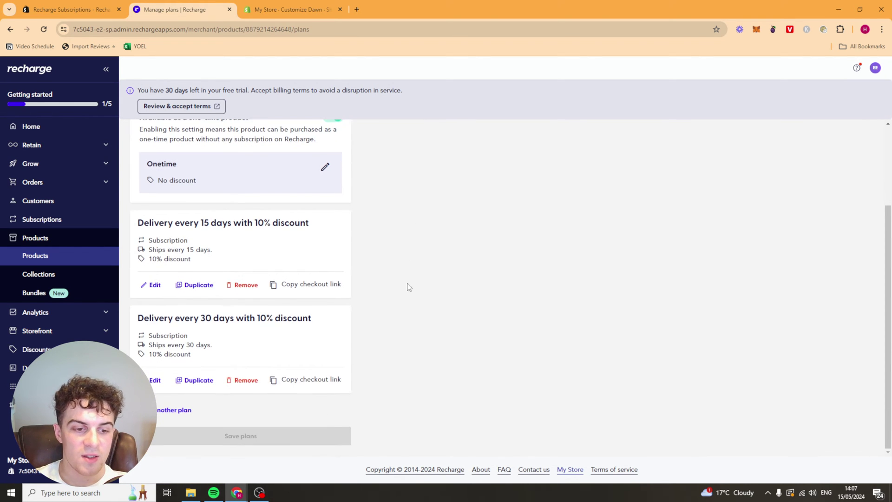
scroll(404, 371, "up", 2)
scroll(378, 387, "down", 2)
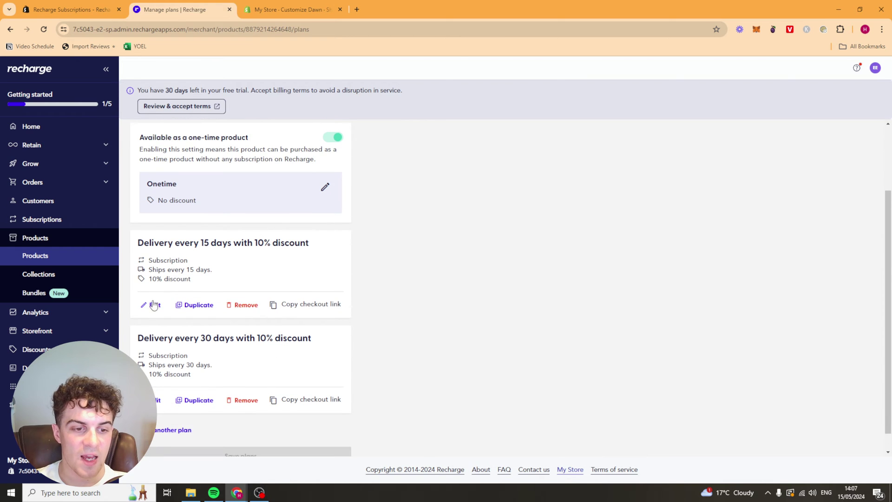
scroll(408, 199, "up", 2)
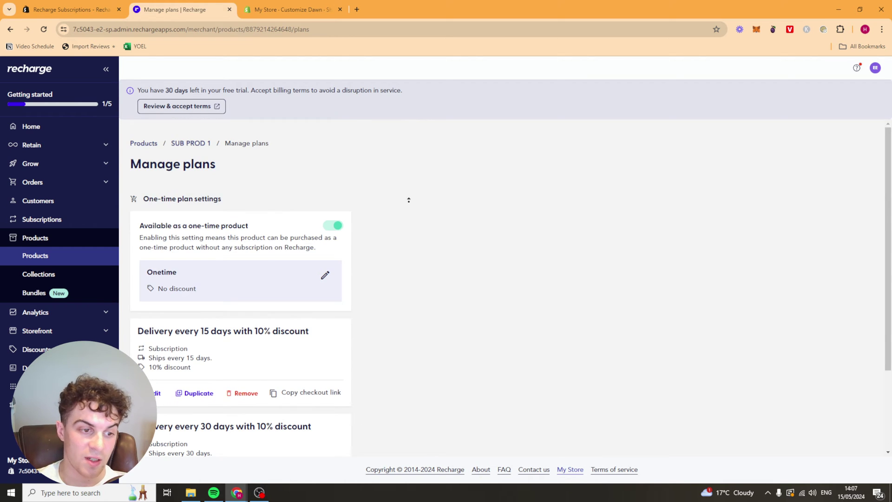
left_click(186, 143)
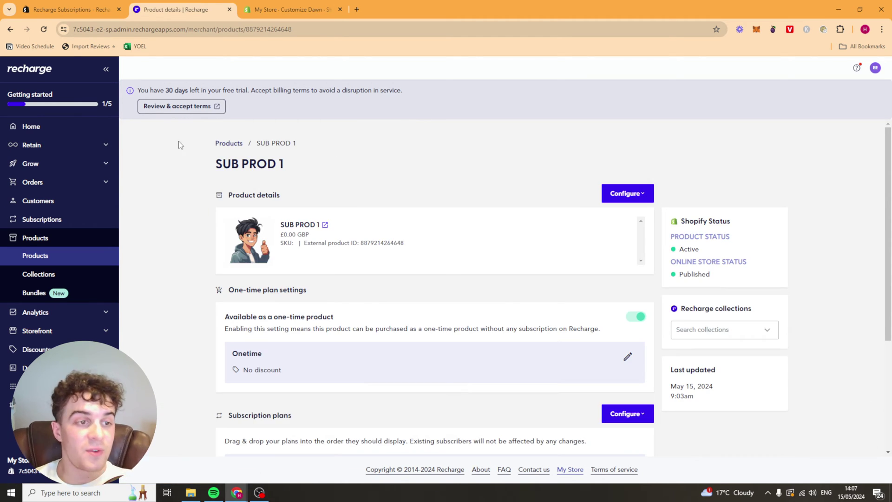
- Check installed apps, browse the Marketplace integrations, and install Workflows by Recharge
left_click(13, 386)
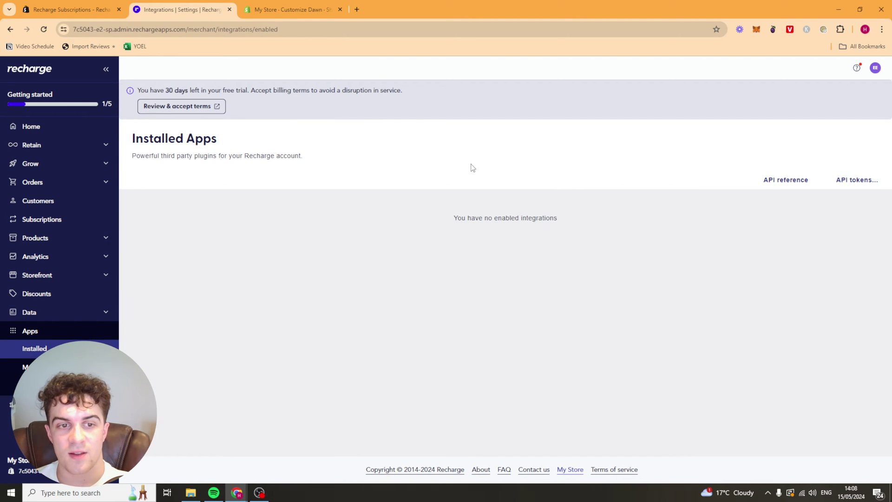
left_click(28, 367)
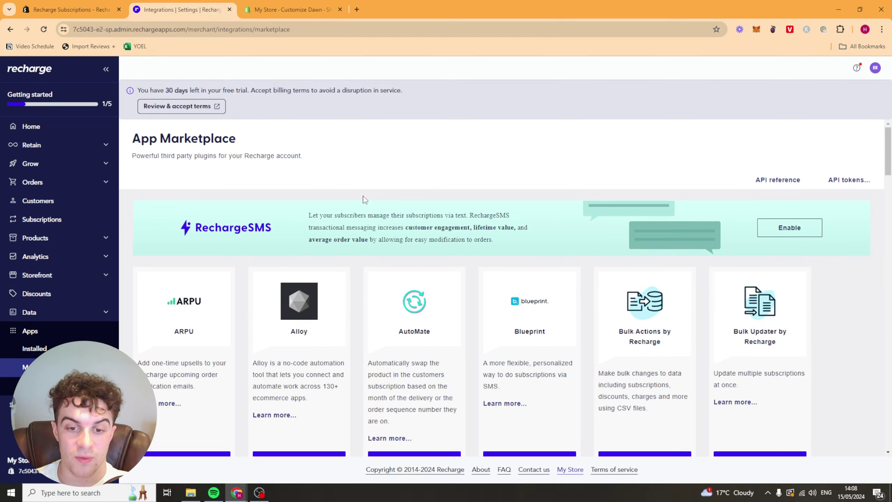
scroll(363, 199, "down", 6)
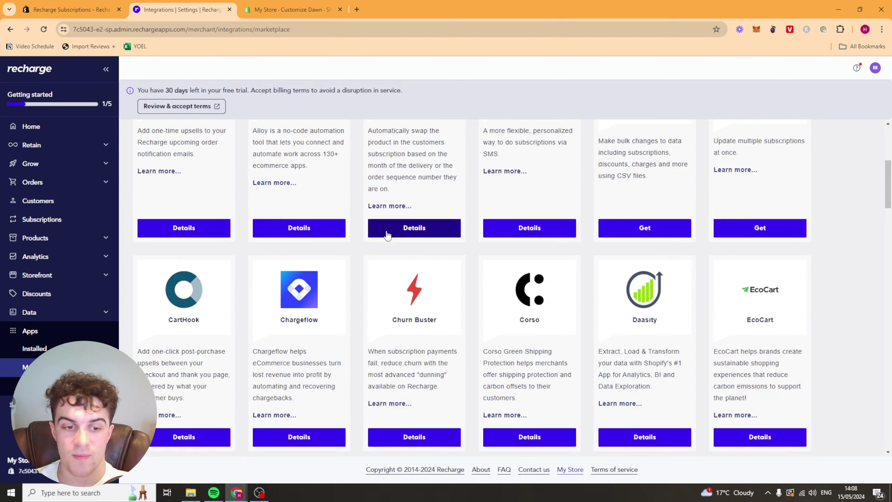
scroll(568, 268, "down", 4)
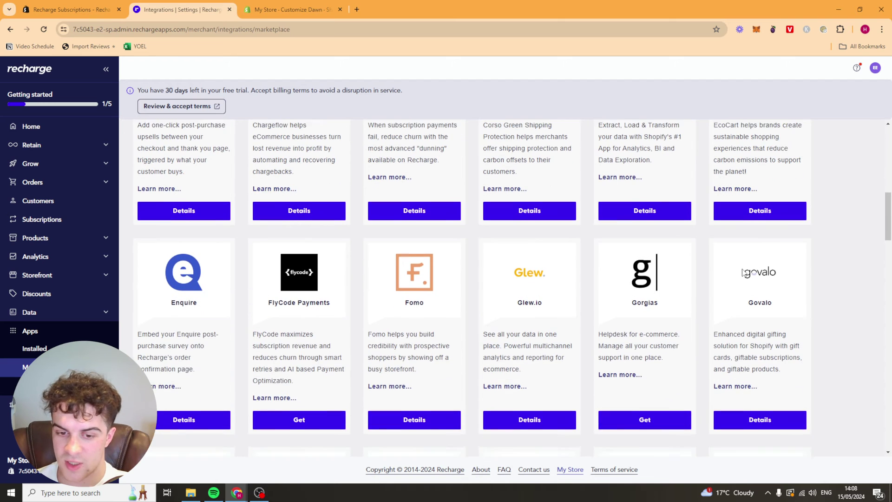
scroll(215, 286, "down", 4)
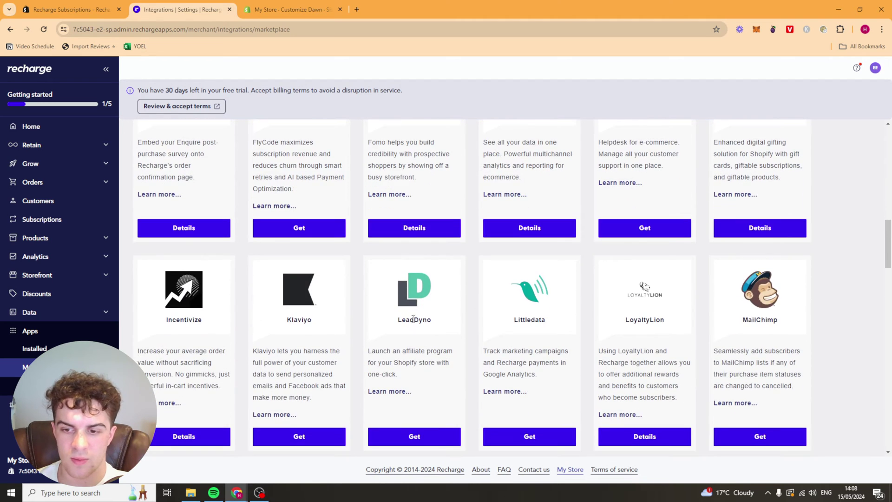
scroll(280, 318, "down", 10)
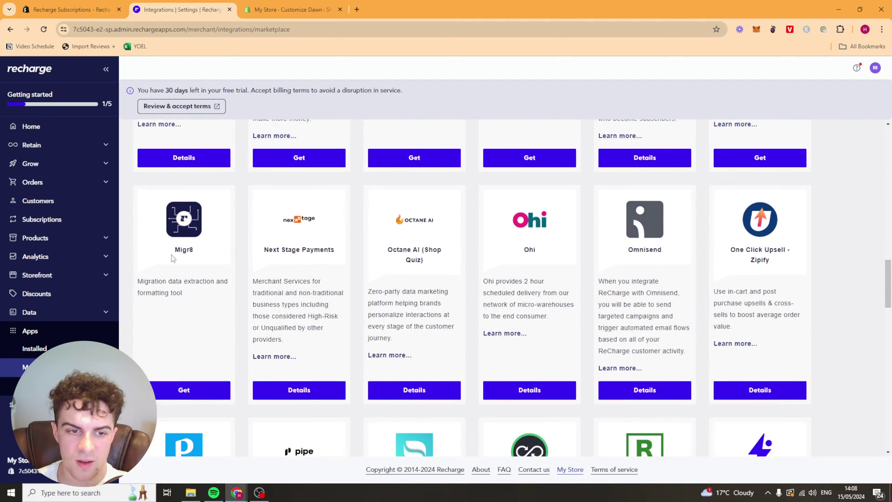
scroll(590, 303, "down", 5)
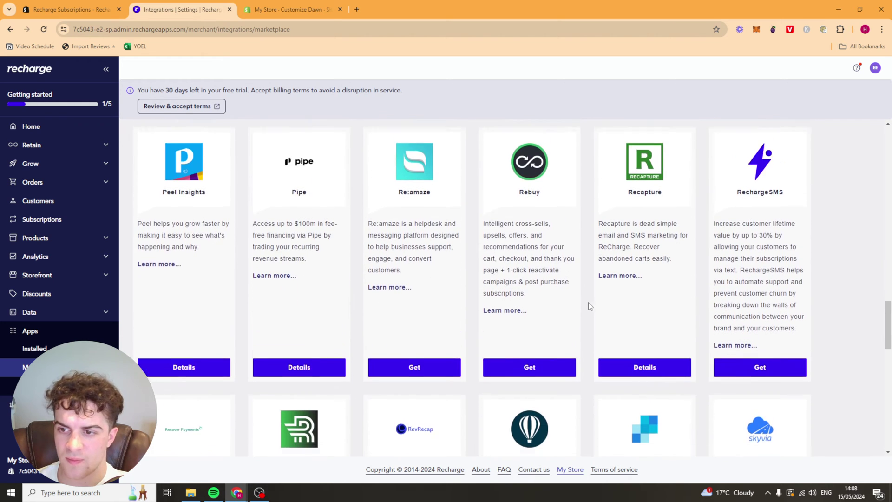
scroll(554, 311, "down", 5)
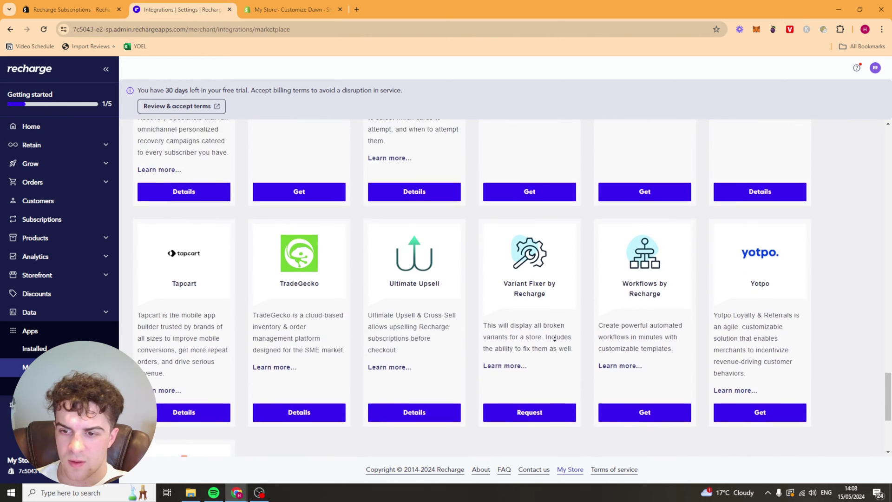
left_click(644, 355)
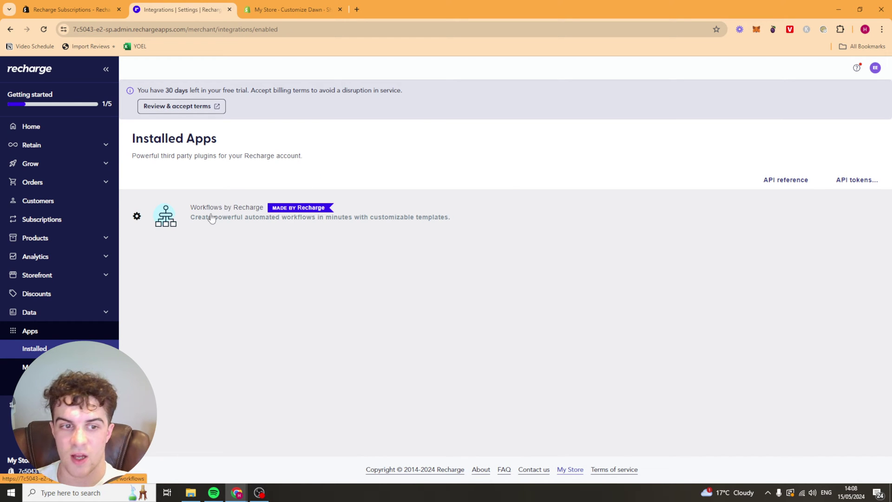
- Open the Workflows by Recharge integration and look over its workflows page
left_click(243, 211)
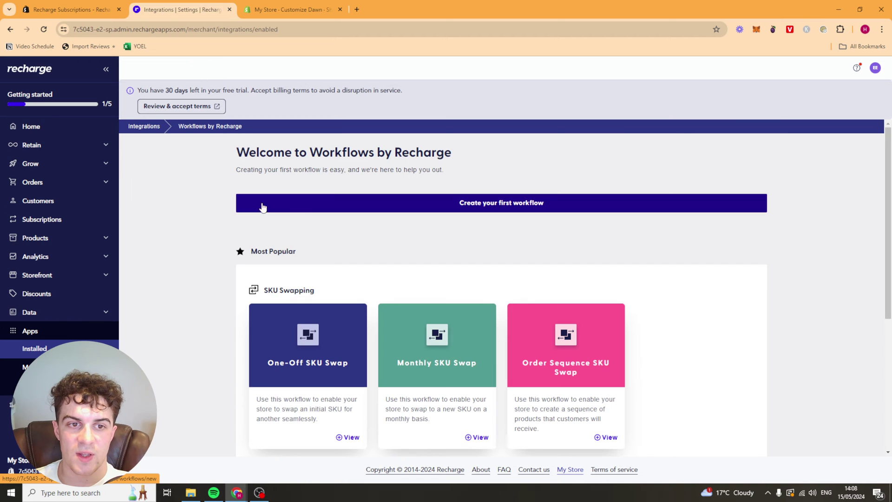
scroll(460, 238, "down", 1)
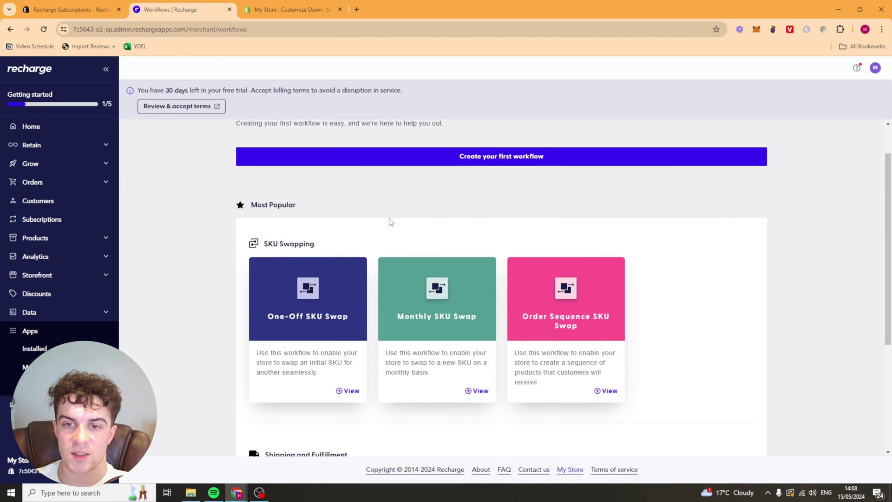
scroll(388, 221, "up", 1)
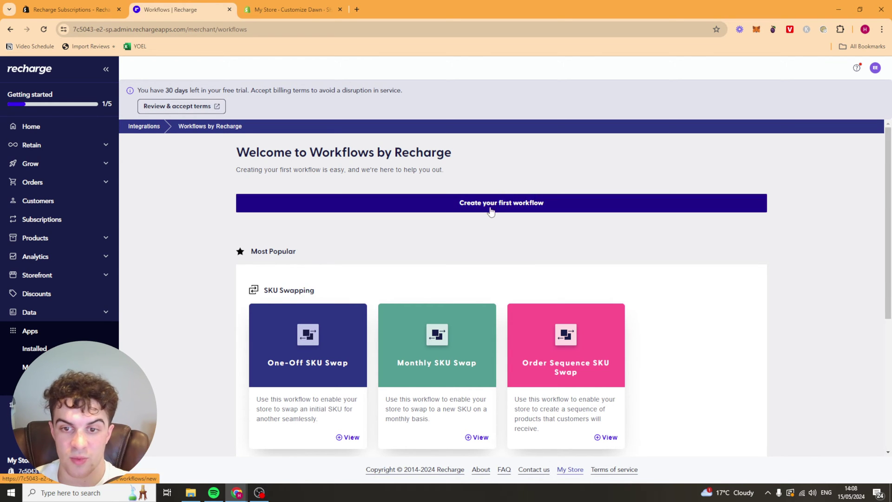
scroll(675, 177, "down", 3)
scroll(673, 277, "down", 1)
scroll(632, 166, "up", 4)
scroll(288, 280, "down", 3)
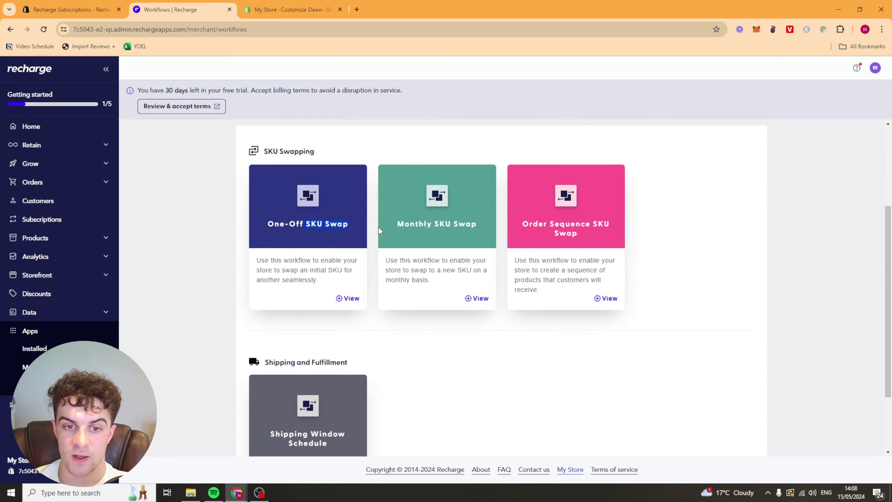
left_click_drag(490, 223, 664, 231)
left_click(648, 232)
scroll(647, 231, "up", 1)
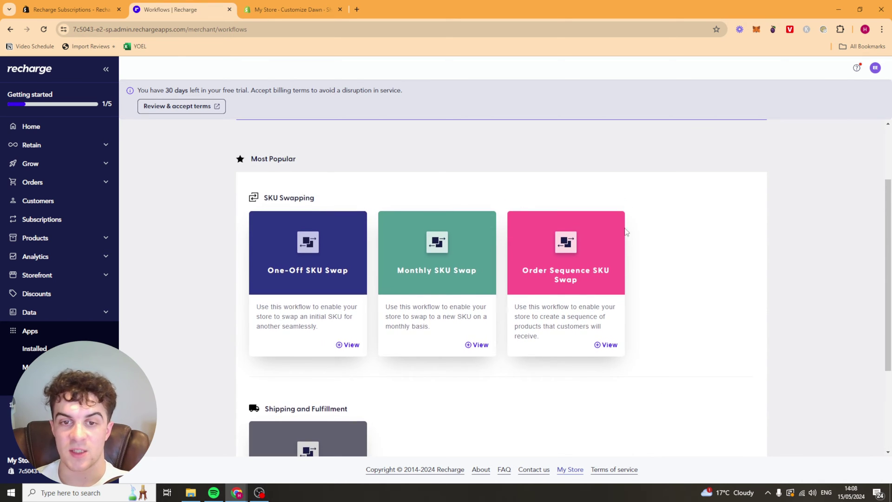
scroll(621, 230, "up", 2)
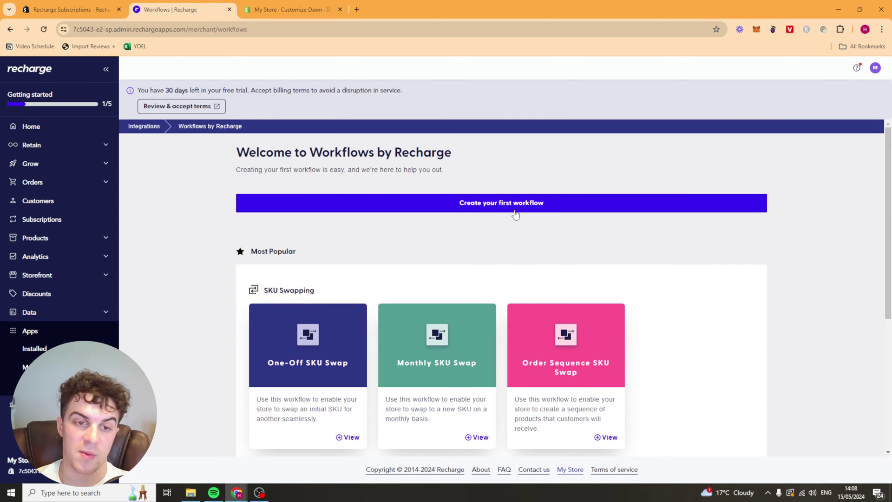
- Create the first workflow named 'gaga' with description 'gdada'
left_click(483, 205)
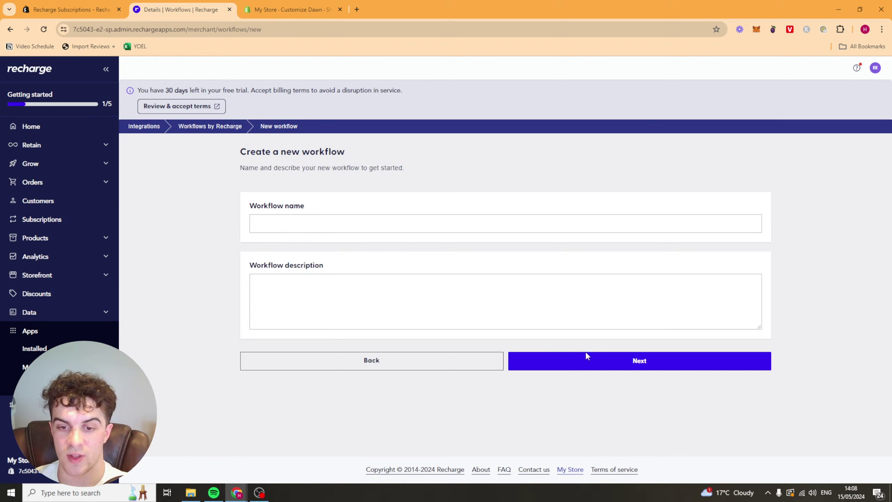
left_click(458, 230)
type("gaga")
left_click(578, 299)
type("gdada")
left_click(645, 367)
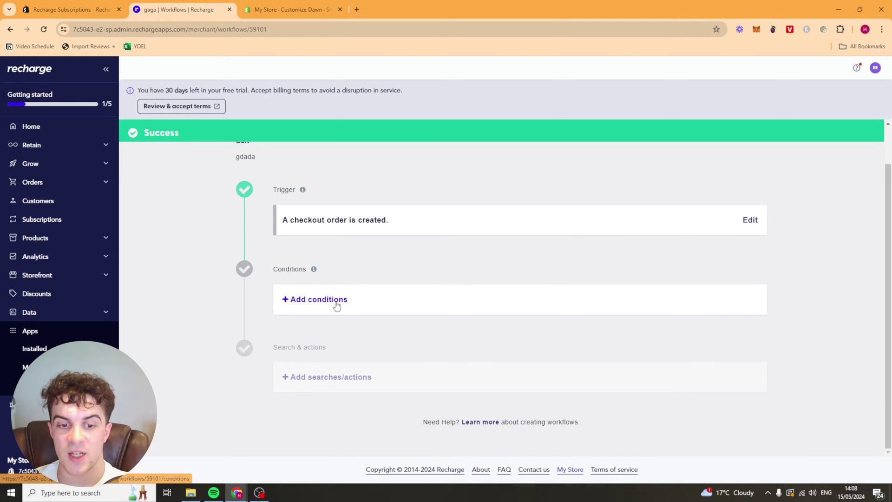
- Look at the condition fields, cancel without adding conditions, and go to the App Marketplace
left_click(336, 301)
left_click(304, 215)
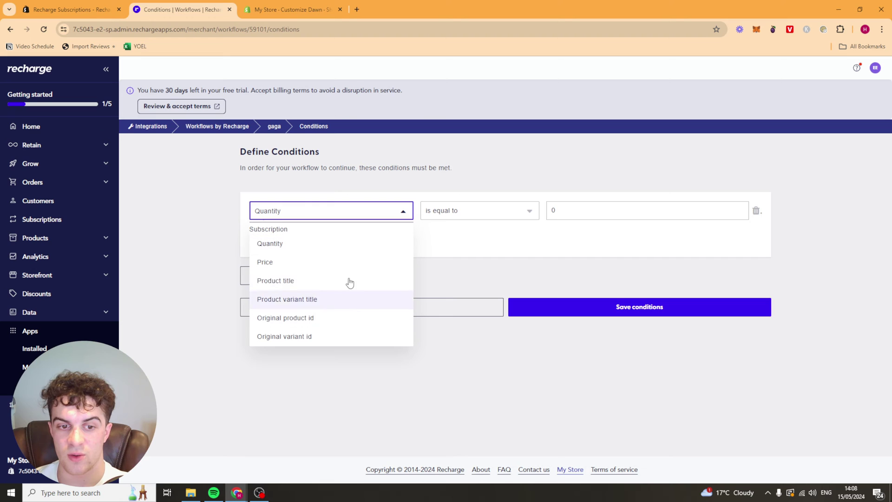
left_click(483, 266)
left_click(423, 315)
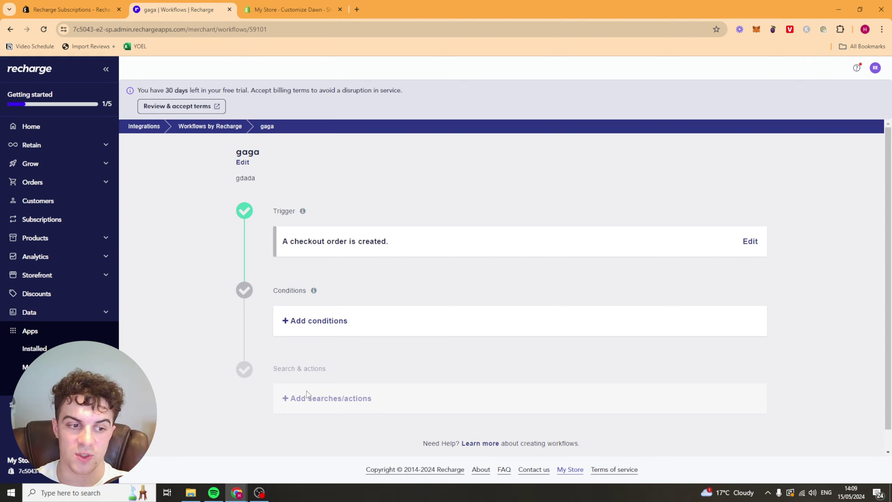
left_click(28, 367)
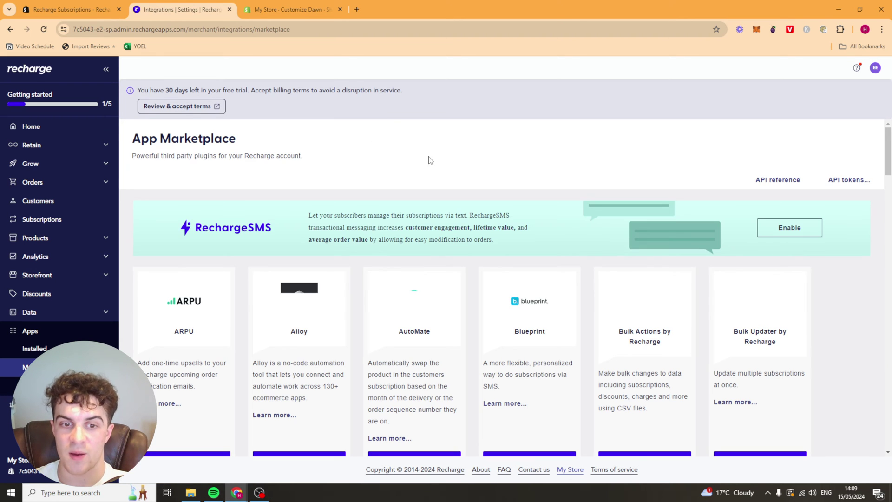
- Scroll the App Marketplace cards, such as ARPU, Klaviyo, MailChimp, Sendgrid and Skyvia, to the bottom and back
scroll(468, 209, "down", 1)
scroll(817, 265, "down", 5)
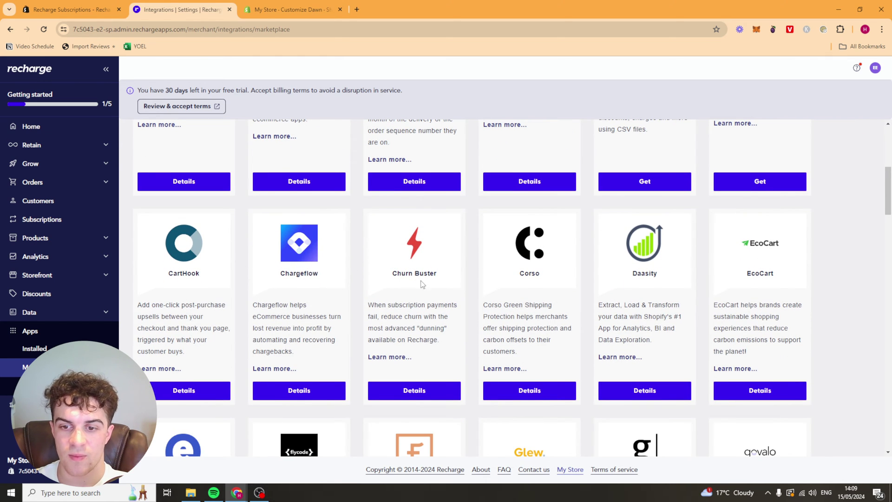
scroll(450, 286, "down", 9)
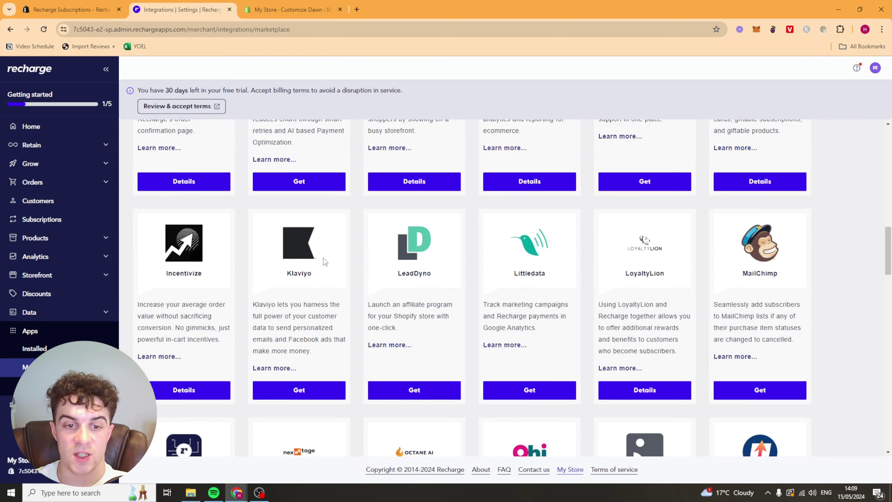
left_click_drag(285, 278, 333, 277)
left_click_drag(748, 280, 820, 274)
middle_click(820, 275)
left_click(788, 305)
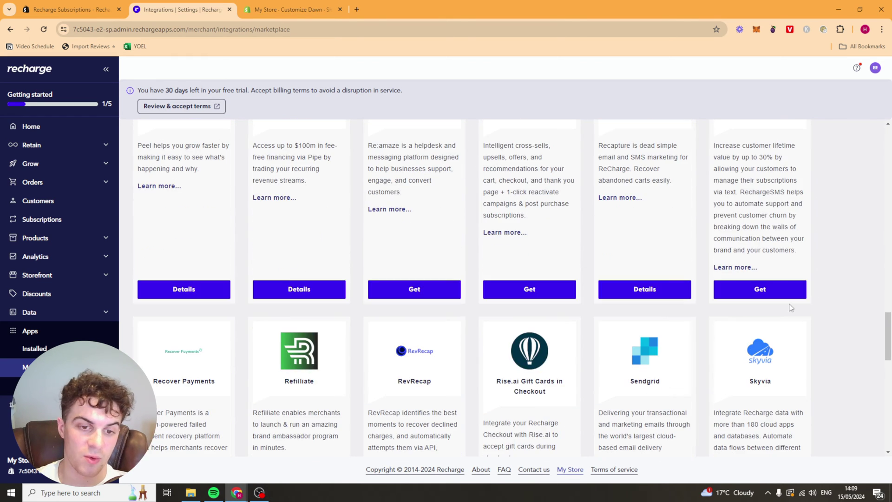
middle_click(216, 184)
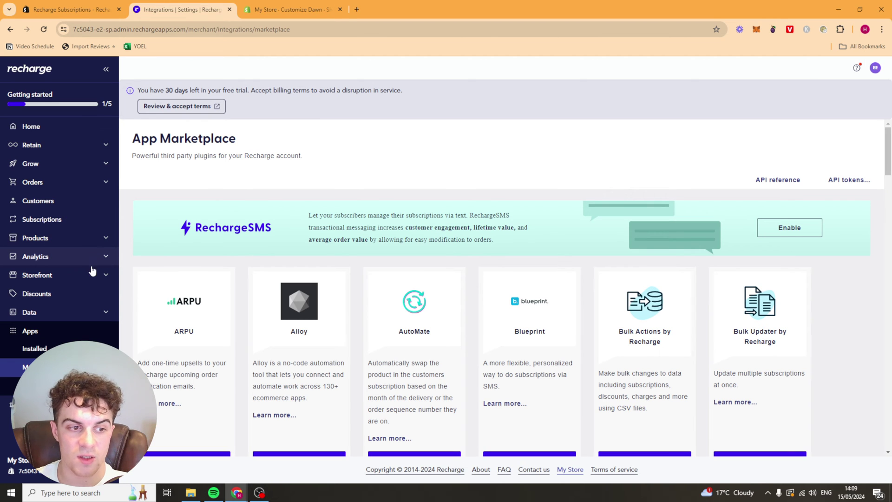
- Go to the Settings overview and open the Notifications settings
left_click(34, 405)
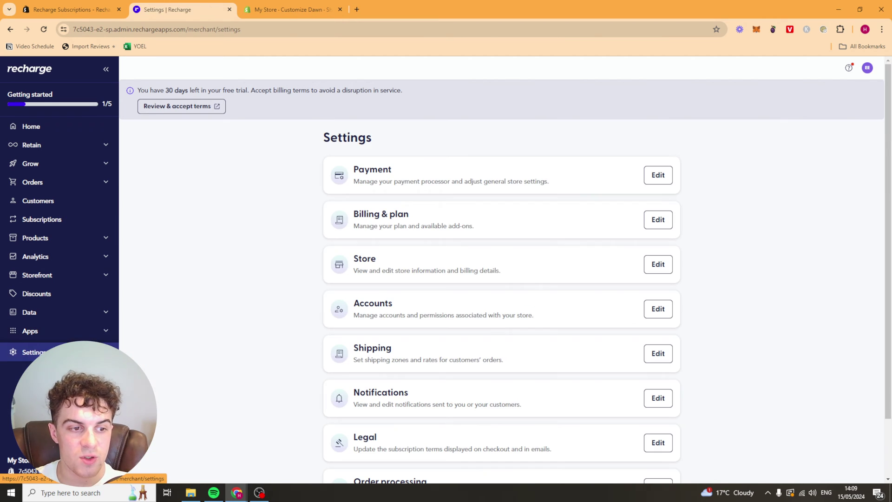
scroll(433, 324, "down", 2)
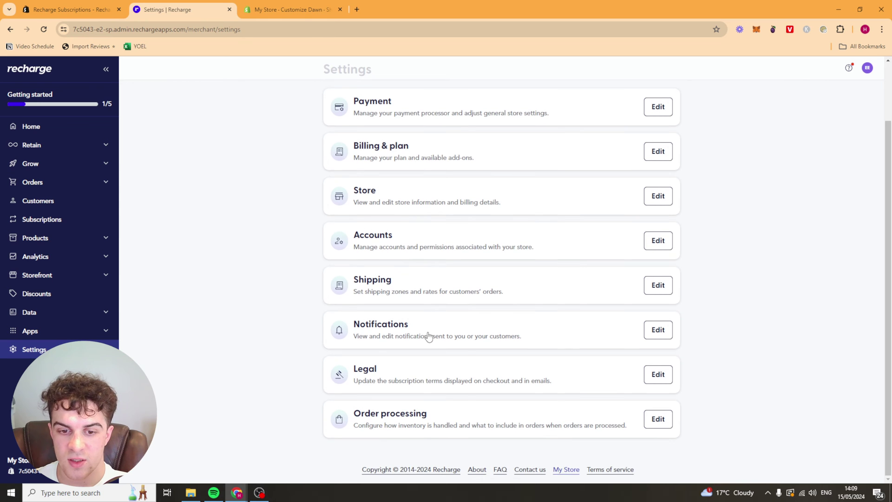
left_click(483, 332)
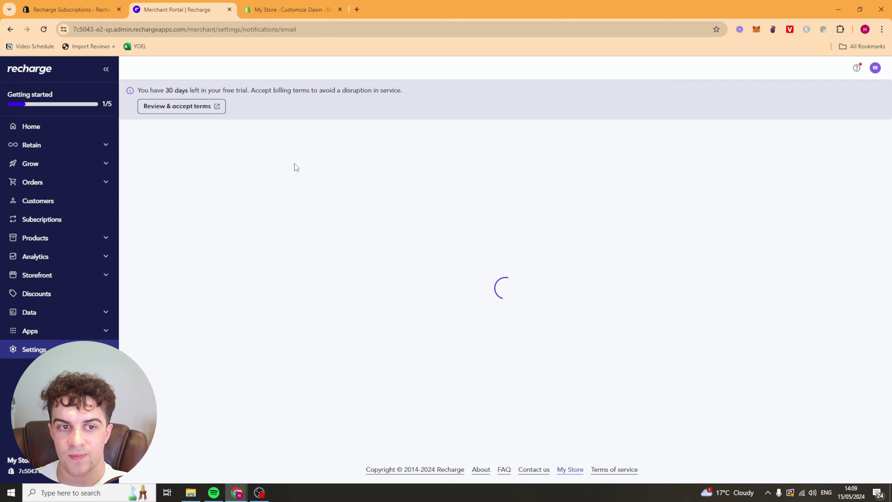
- Scroll through the customer Email Notifications list up to Subscription upcoming charge
scroll(235, 253, "down", 9)
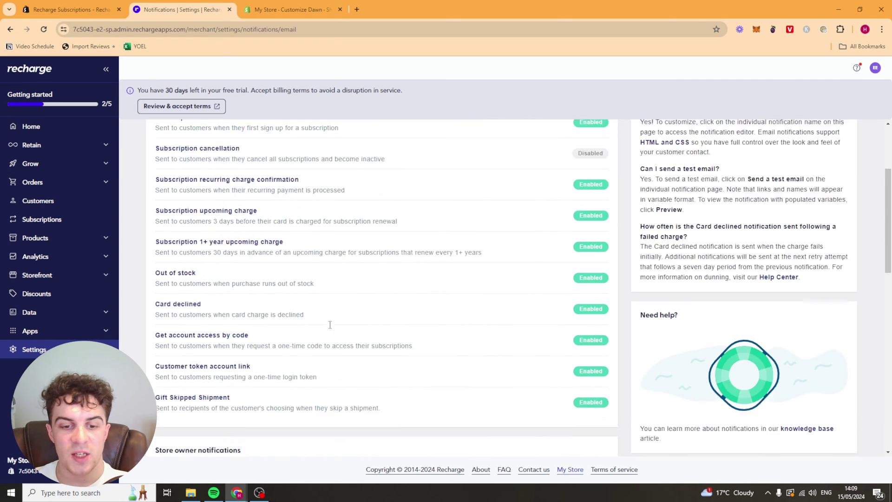
scroll(451, 315, "down", 6)
scroll(695, 330, "up", 15)
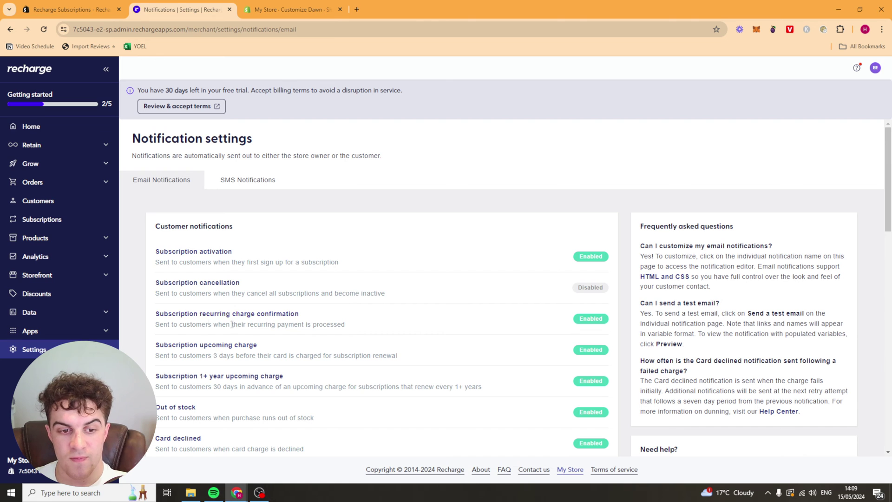
left_click_drag(351, 317, 332, 314)
left_click(364, 315)
left_click(381, 307)
scroll(372, 309, "down", 3)
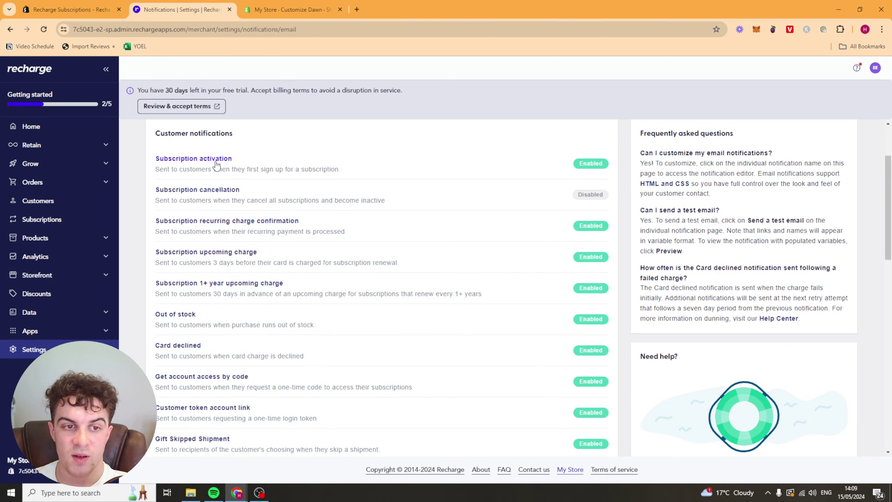
scroll(272, 266, "down", 2)
scroll(245, 321, "up", 3)
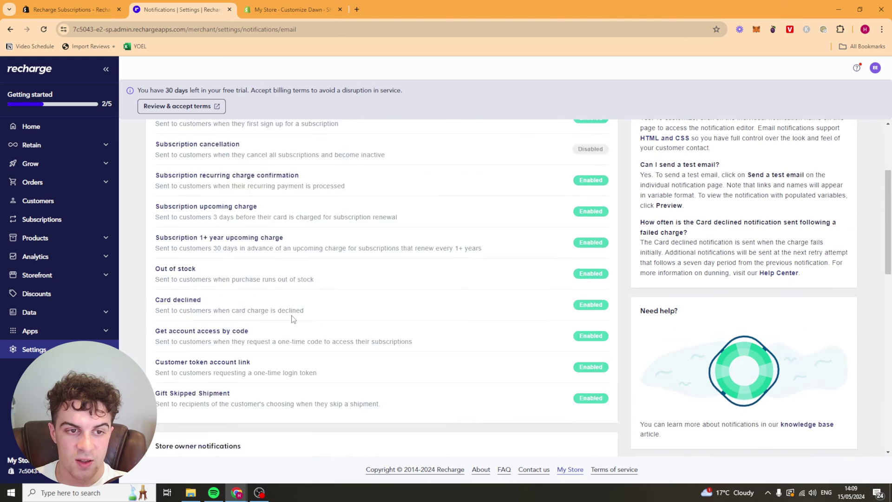
- Open the Subscription upcoming charge email template and look over its subject and message
left_click(208, 249)
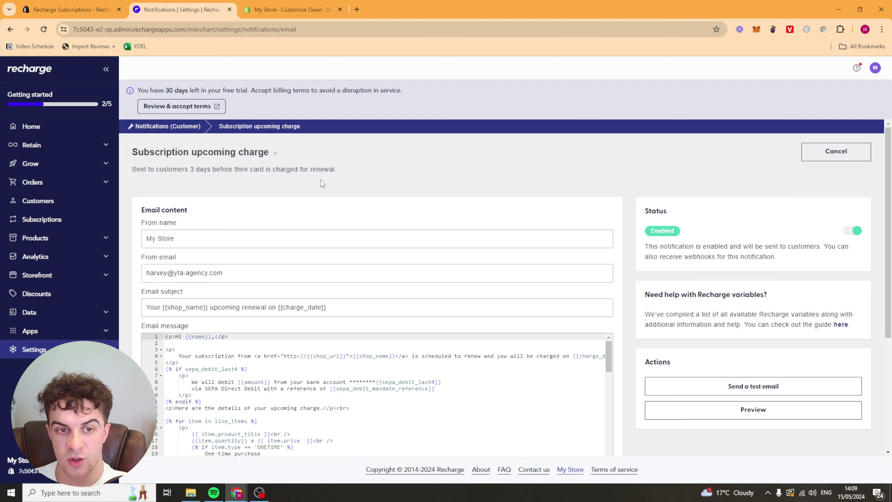
scroll(399, 230, "down", 1)
scroll(407, 325, "down", 2)
scroll(407, 325, "up", 2)
scroll(692, 306, "up", 1)
scroll(700, 289, "down", 1)
scroll(700, 290, "up", 2)
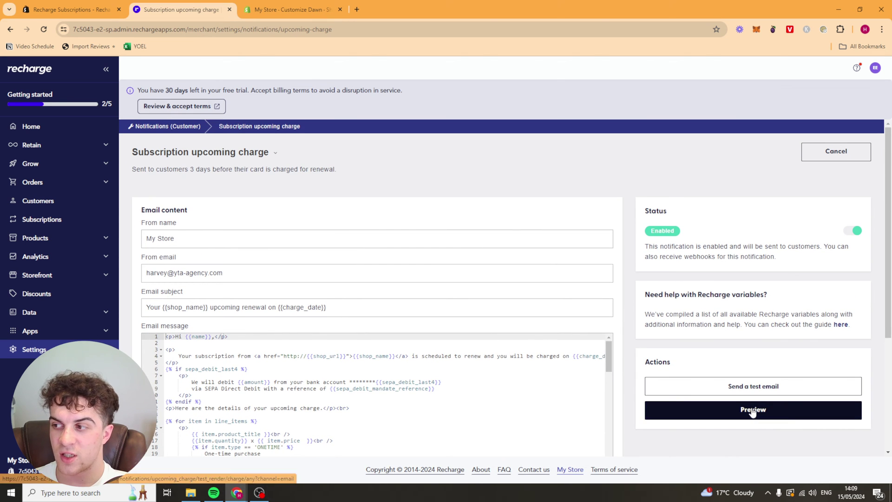
- Try previewing the email, which fails for lack of an active subscription, then read the template code
left_click(753, 408)
scroll(465, 255, "down", 3)
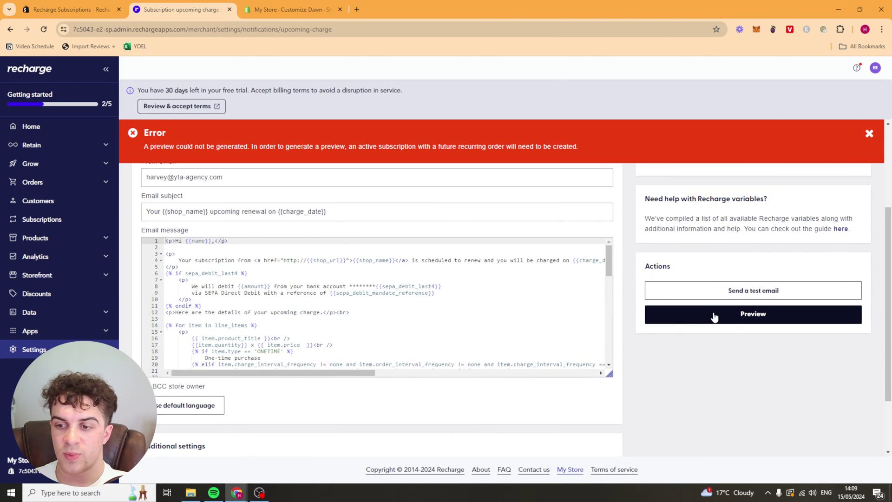
scroll(340, 285, "down", 3)
scroll(340, 285, "down", 3)
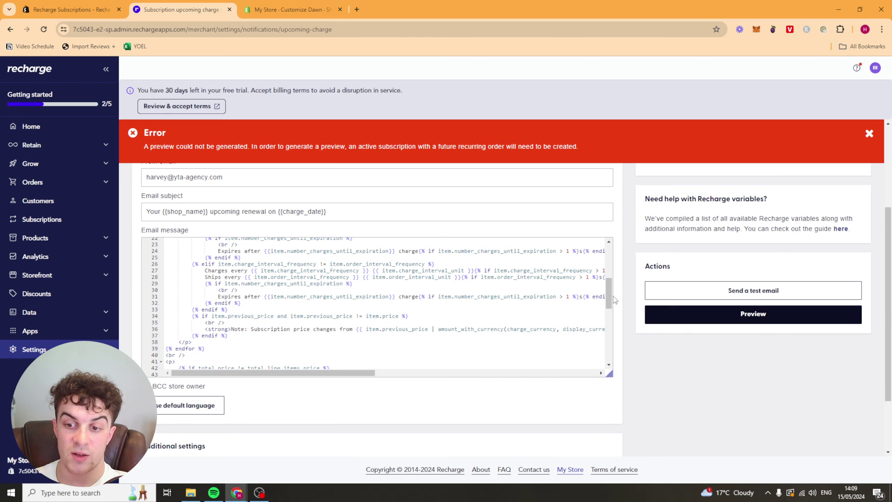
left_click_drag(608, 284, 609, 348)
scroll(674, 405, "down", 2)
scroll(600, 230, "up", 5)
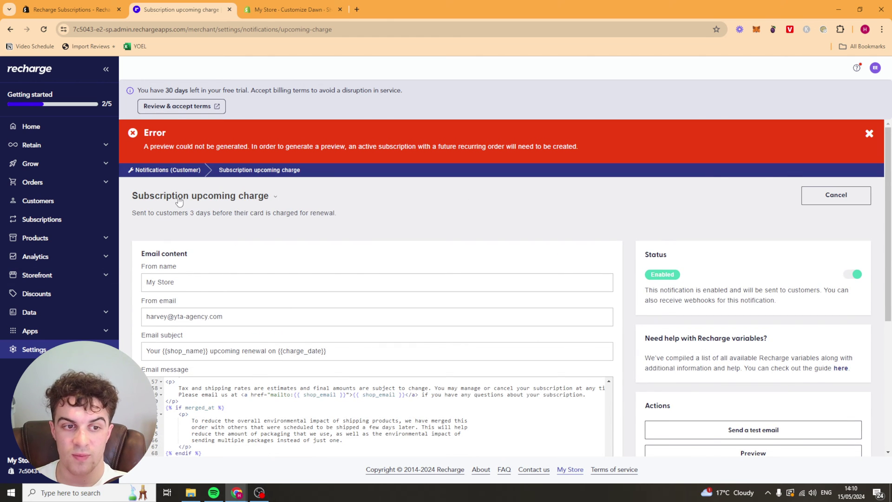
- Return to the Settings overview and check the Accounts settings
left_click(35, 350)
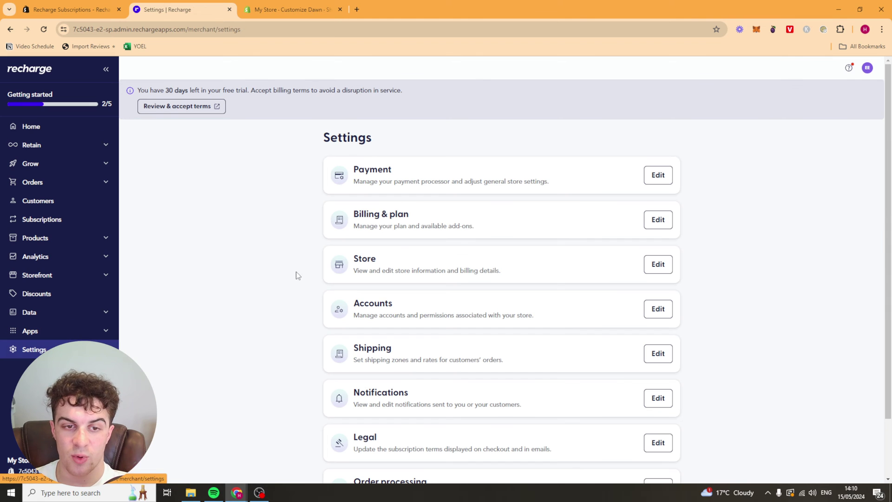
scroll(480, 228, "down", 1)
scroll(481, 228, "down", 1)
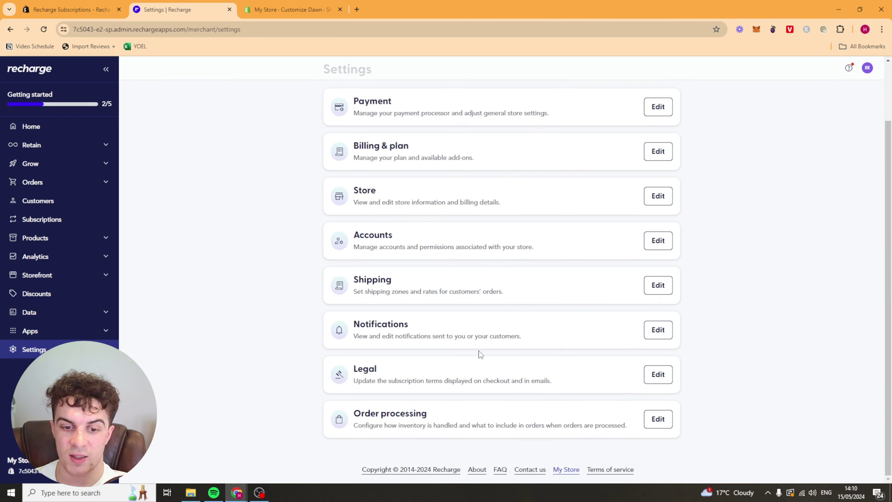
scroll(426, 191, "up", 1)
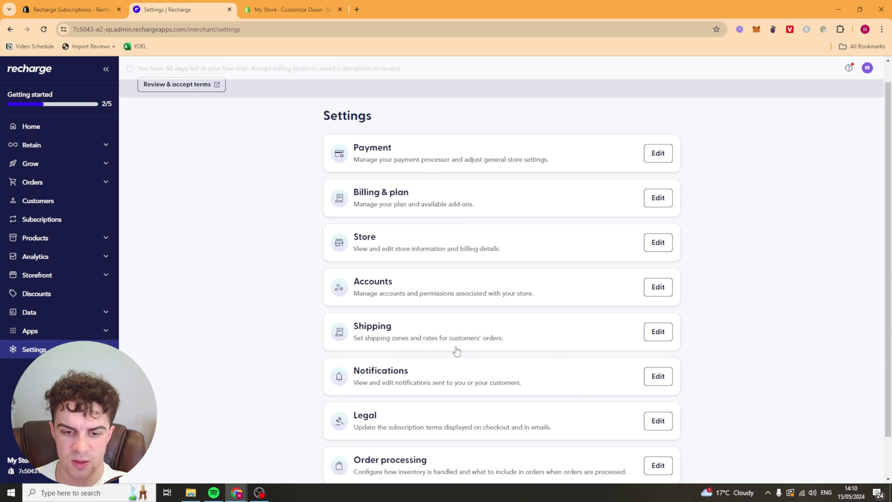
scroll(457, 351, "down", 1)
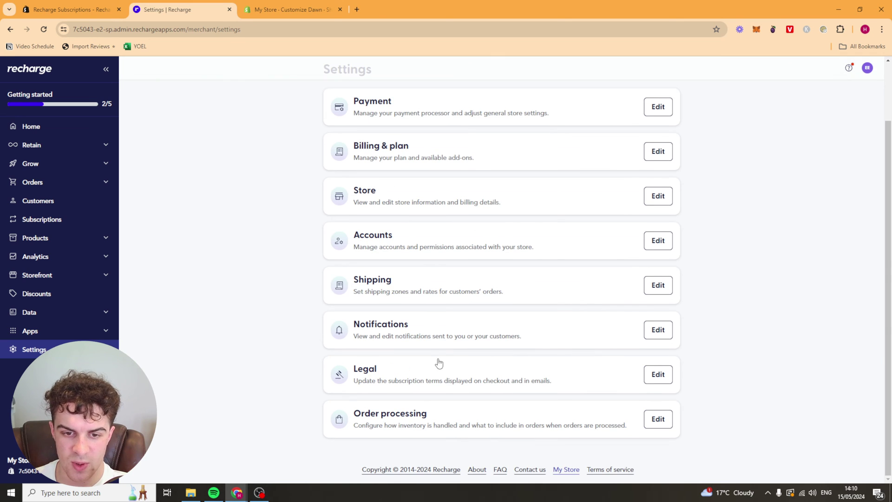
left_click(447, 246)
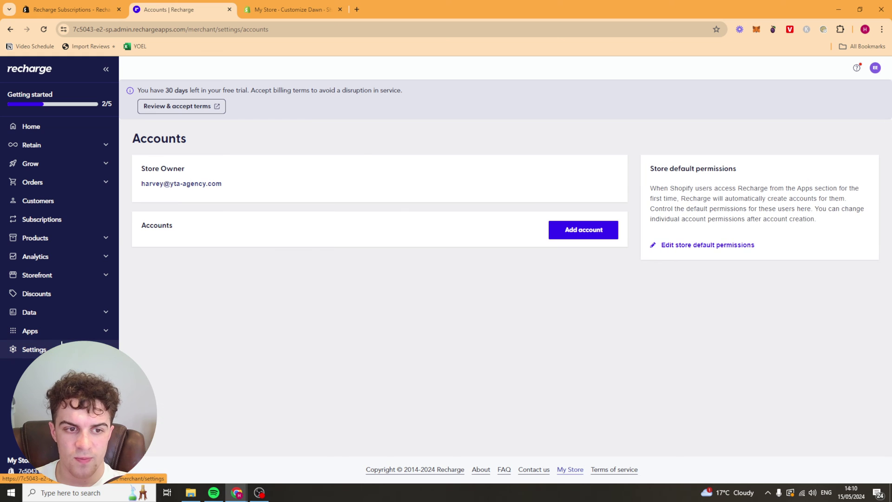
left_click(61, 344)
- Check the Store information settings and come back to the Settings overview
left_click(439, 267)
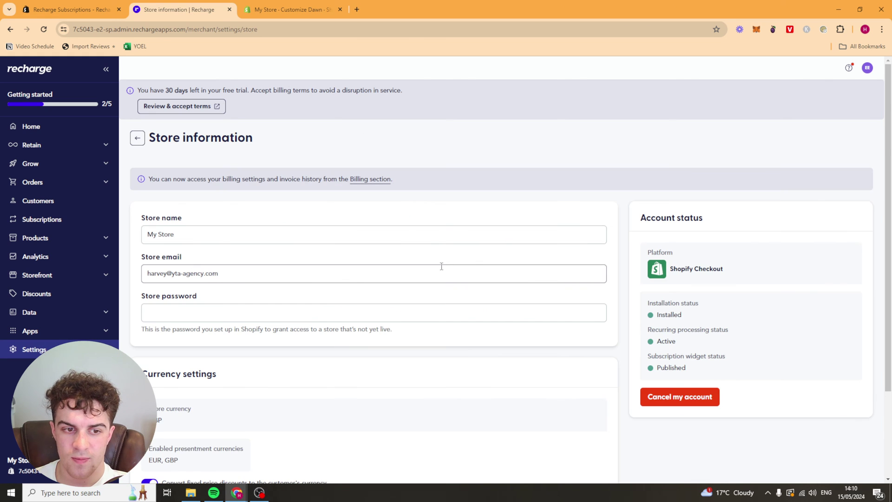
scroll(436, 265, "down", 3)
left_click(48, 348)
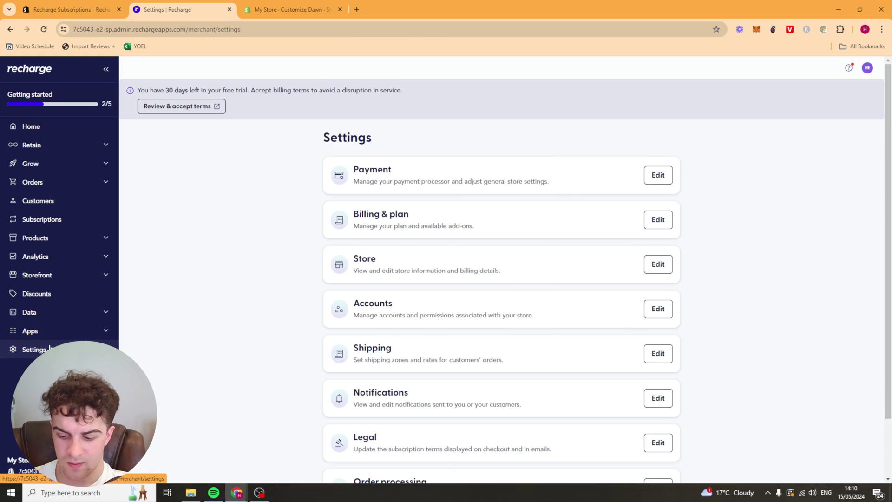
- Open Customer Portal settings and start then cancel customizing the Affinity theme
left_click(74, 275)
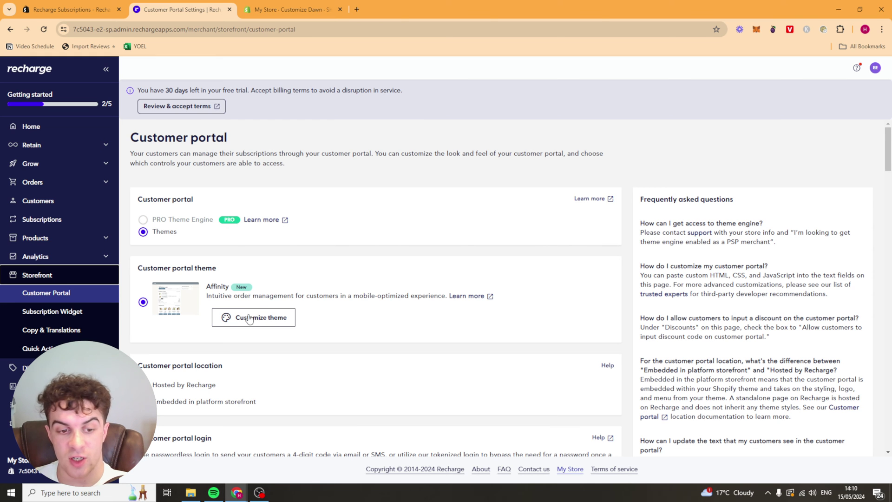
scroll(253, 322, "down", 1)
left_click(271, 277)
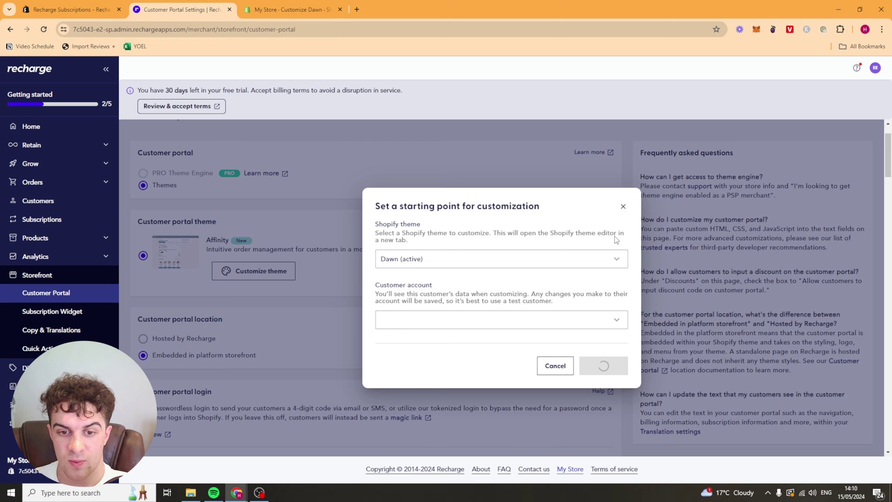
left_click(623, 208)
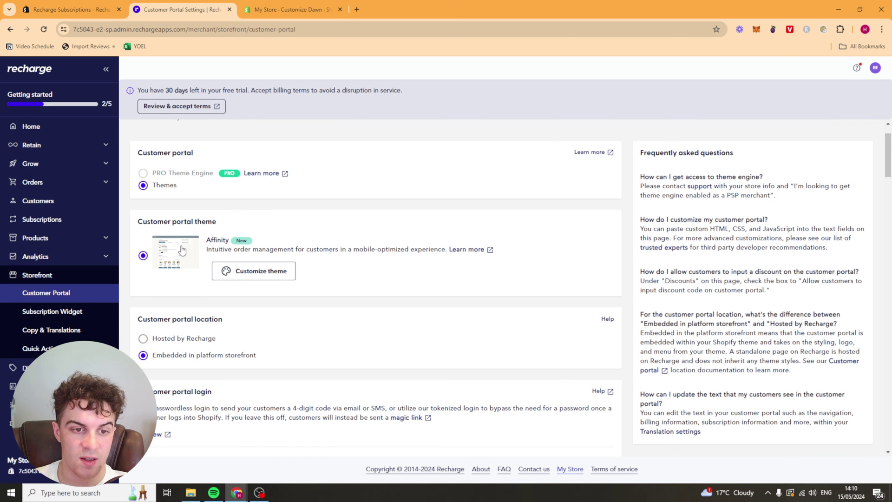
- Preview the passwordless customer portal login, then return to review the portal settings
scroll(362, 261, "down", 3)
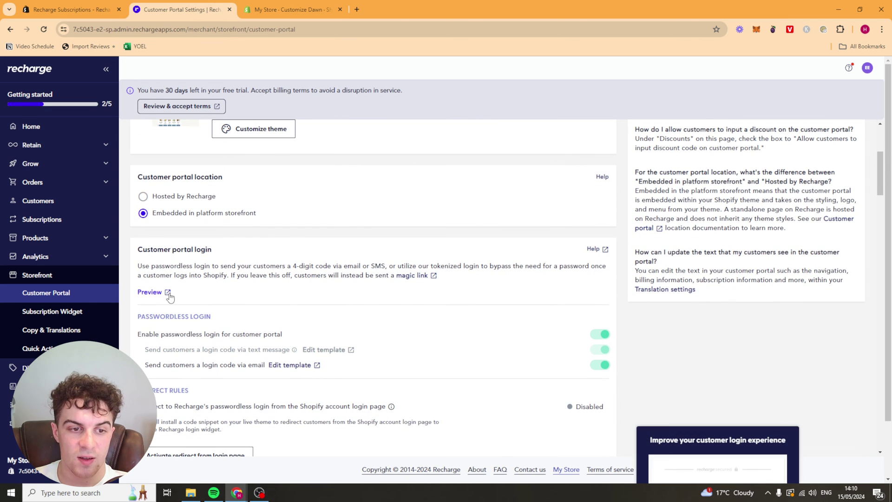
left_click(169, 293)
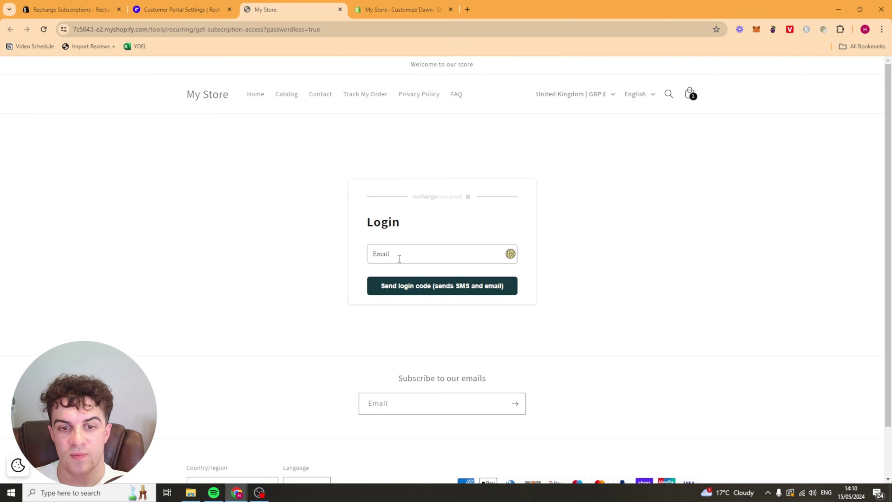
left_click(160, 8)
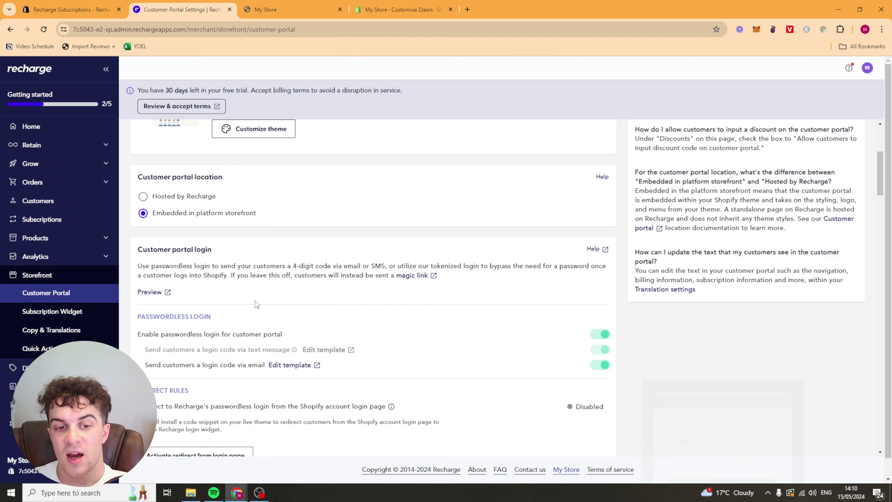
scroll(339, 397, "down", 1)
scroll(339, 397, "down", 8)
scroll(412, 205, "down", 4)
scroll(576, 146, "up", 9)
scroll(576, 145, "up", 8)
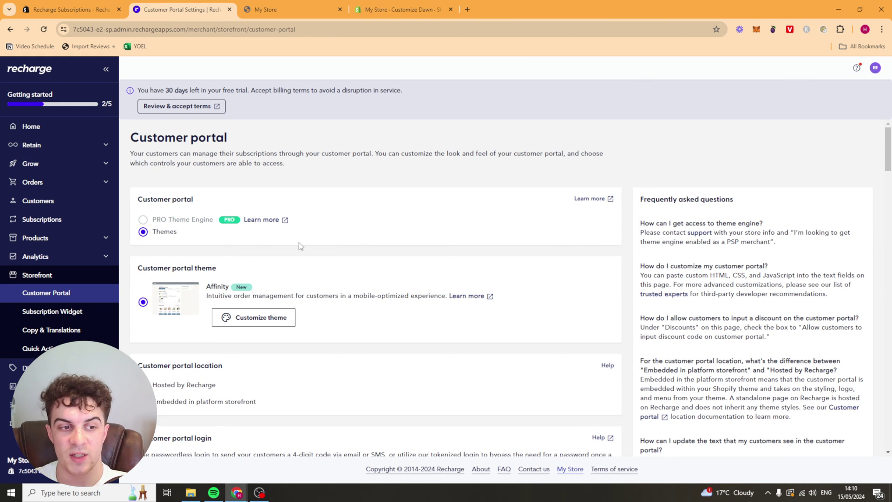
- Review the Subscription Widget settings page
left_click(74, 312)
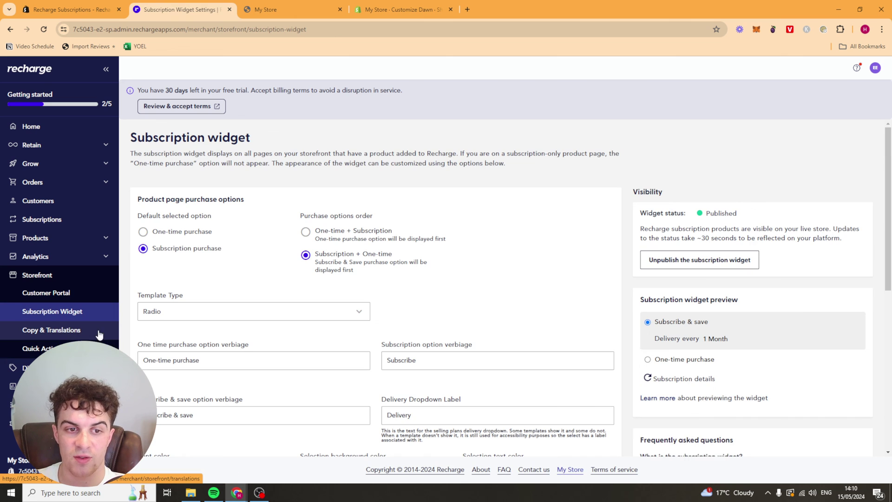
scroll(474, 305, "down", 6)
scroll(674, 319, "up", 7)
scroll(649, 327, "down", 7)
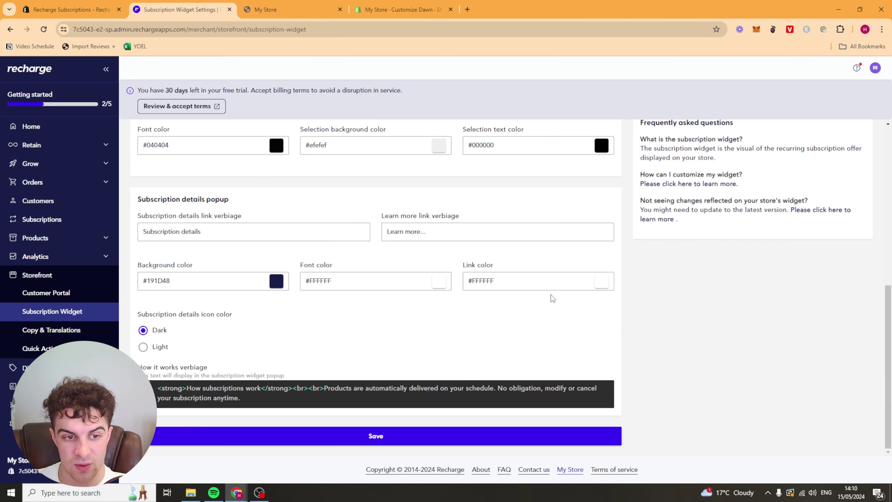
scroll(679, 349, "up", 7)
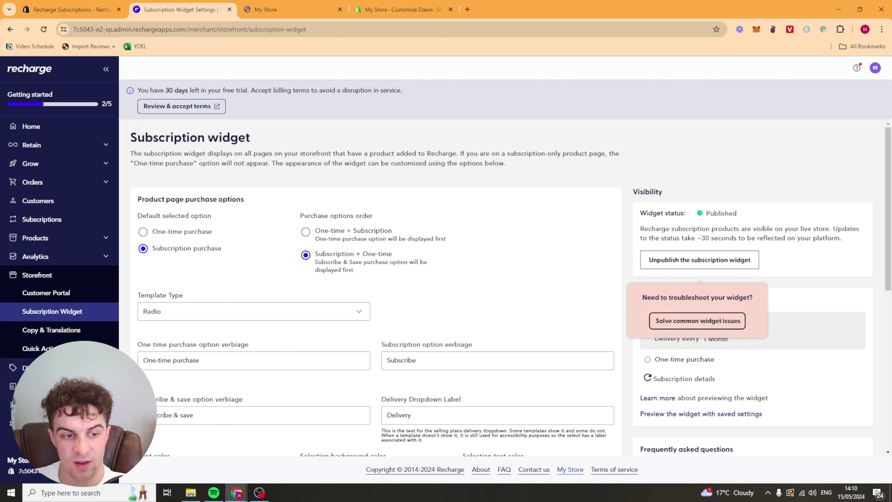
- Visit Copy & Translations, Quick Actions, Discounts, Data, Grow and Orders, ending on Home
left_click(51, 330)
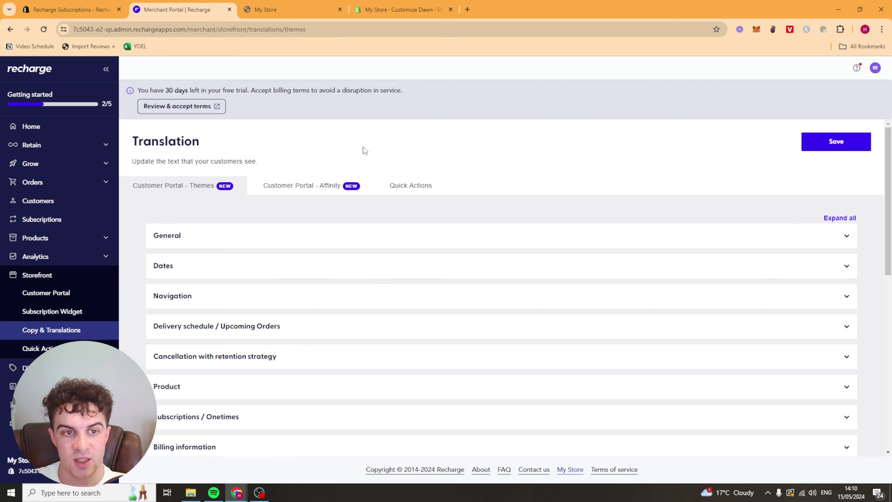
scroll(392, 294, "down", 5)
left_click(37, 349)
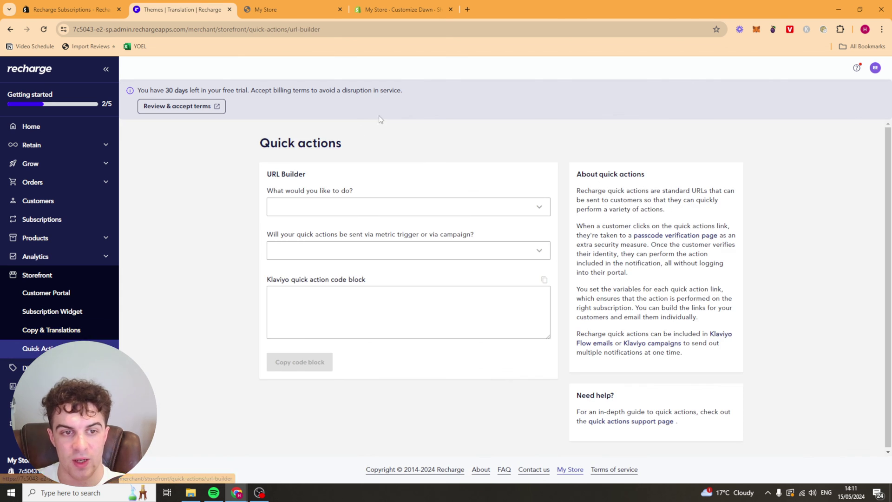
scroll(420, 243, "down", 1)
left_click(28, 367)
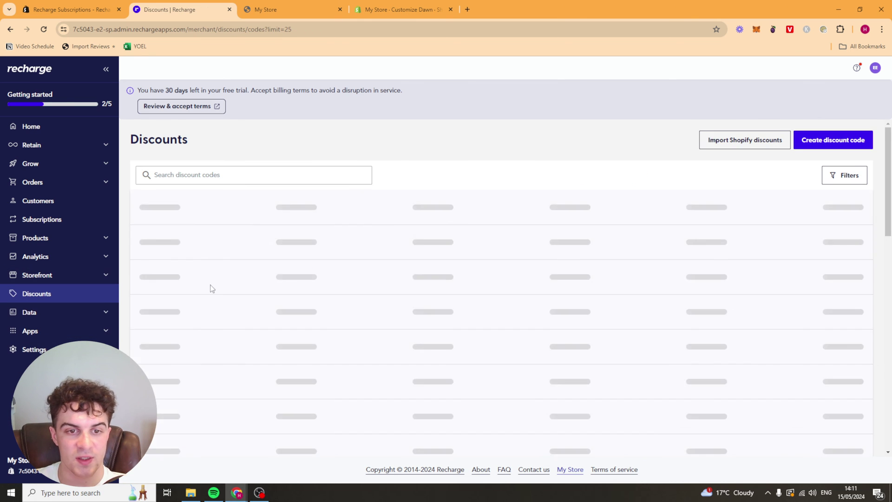
left_click(96, 312)
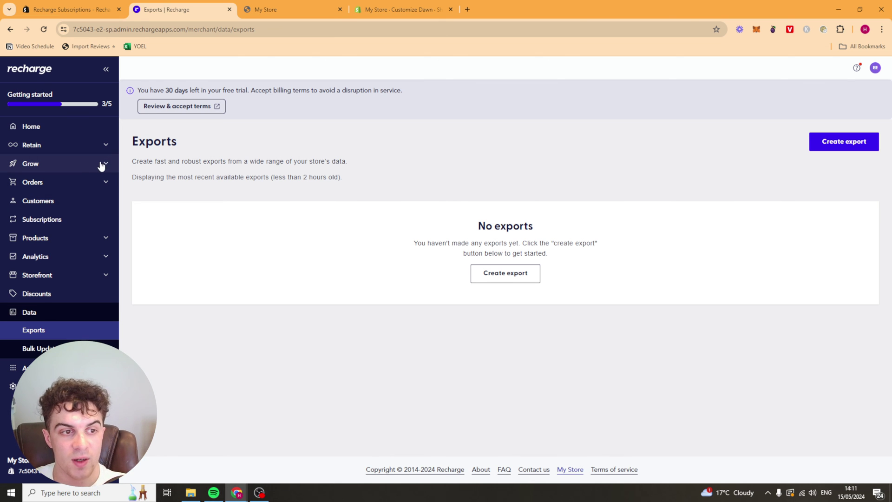
left_click(74, 164)
left_click(56, 199)
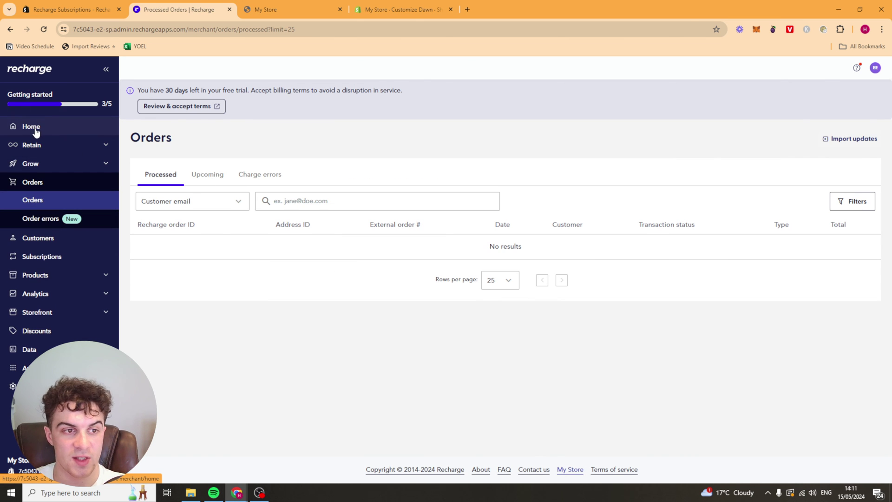
left_click(31, 126)
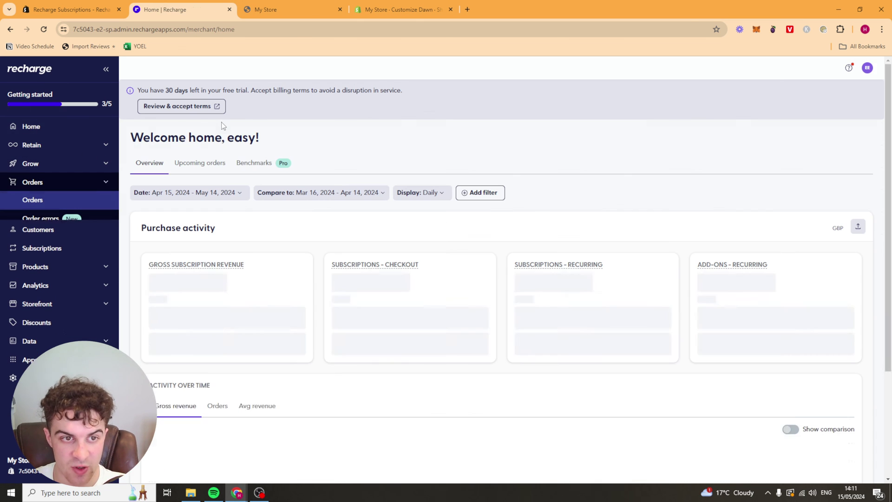
- Go to the My Store storefront home page, dismissing the sign-up popup, and scroll to Featured products
left_click(261, 11)
left_click(587, 169)
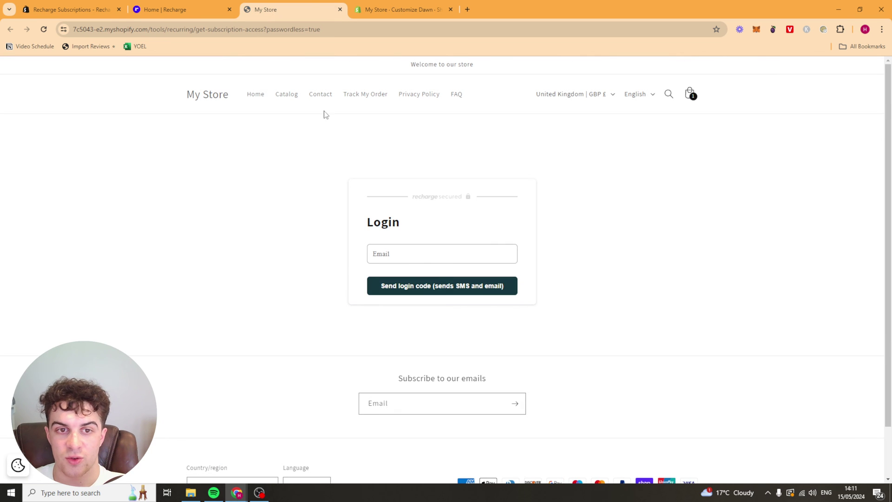
left_click(213, 95)
scroll(692, 285, "down", 8)
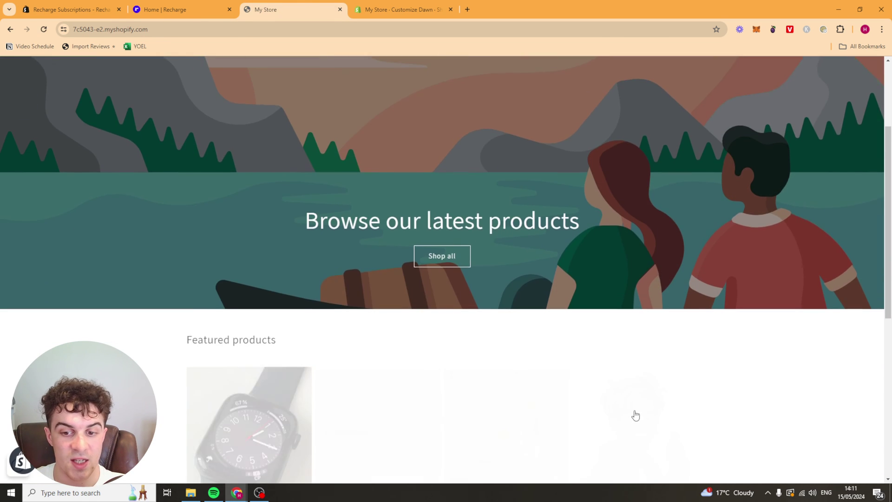
- Open the SUB PROD 1 product page and scroll through it
left_click(661, 253)
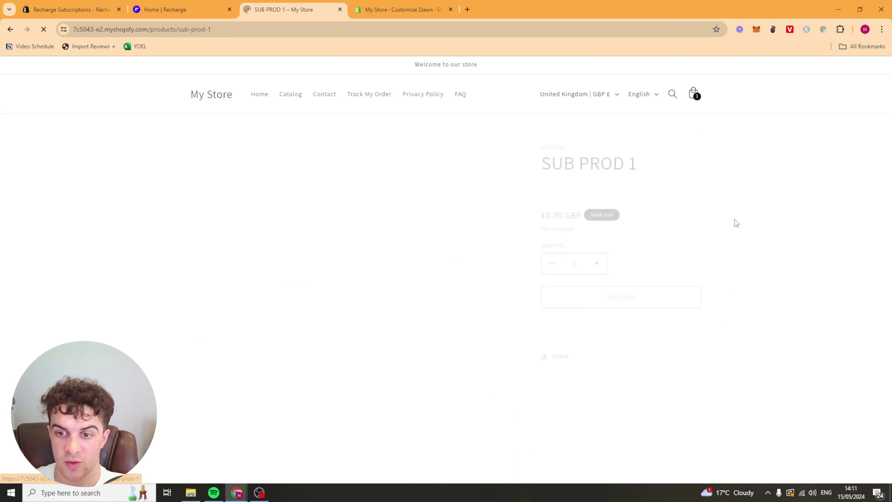
scroll(726, 201, "down", 2)
scroll(584, 384, "up", 2)
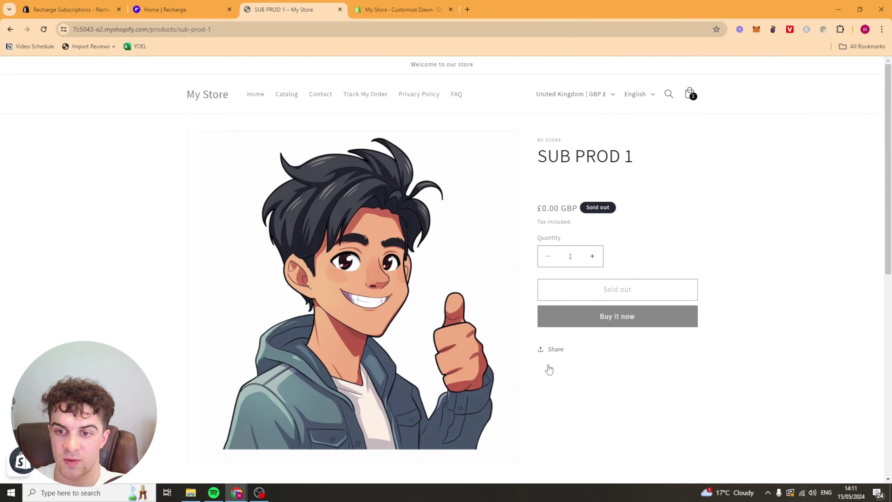
scroll(670, 313, "down", 9)
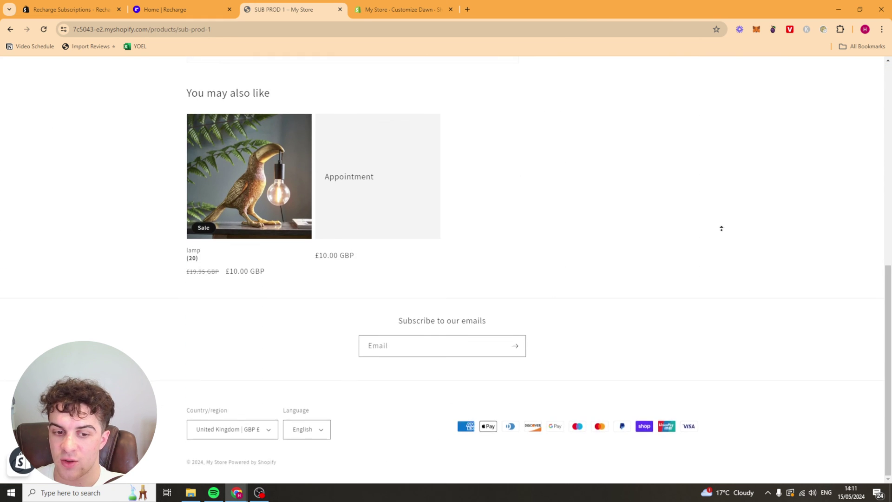
scroll(701, 187, "up", 9)
- Return to the Home | Recharge tab to view the Recharge dashboard
left_click(174, 11)
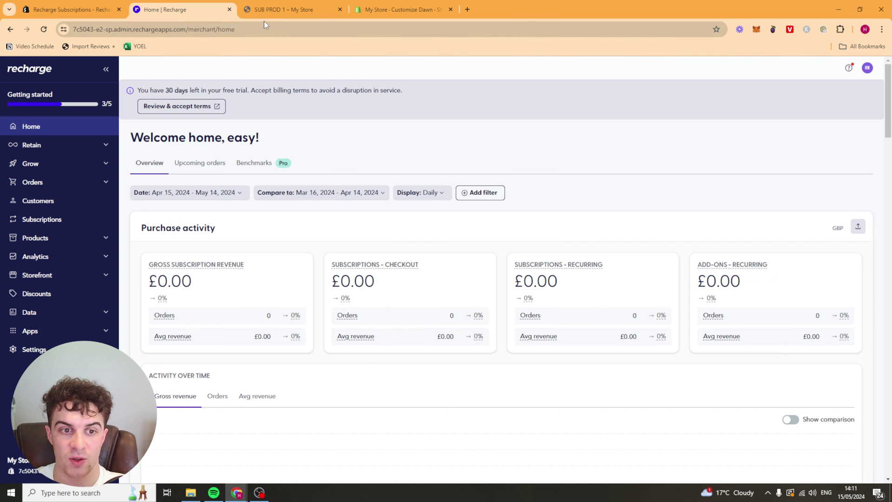